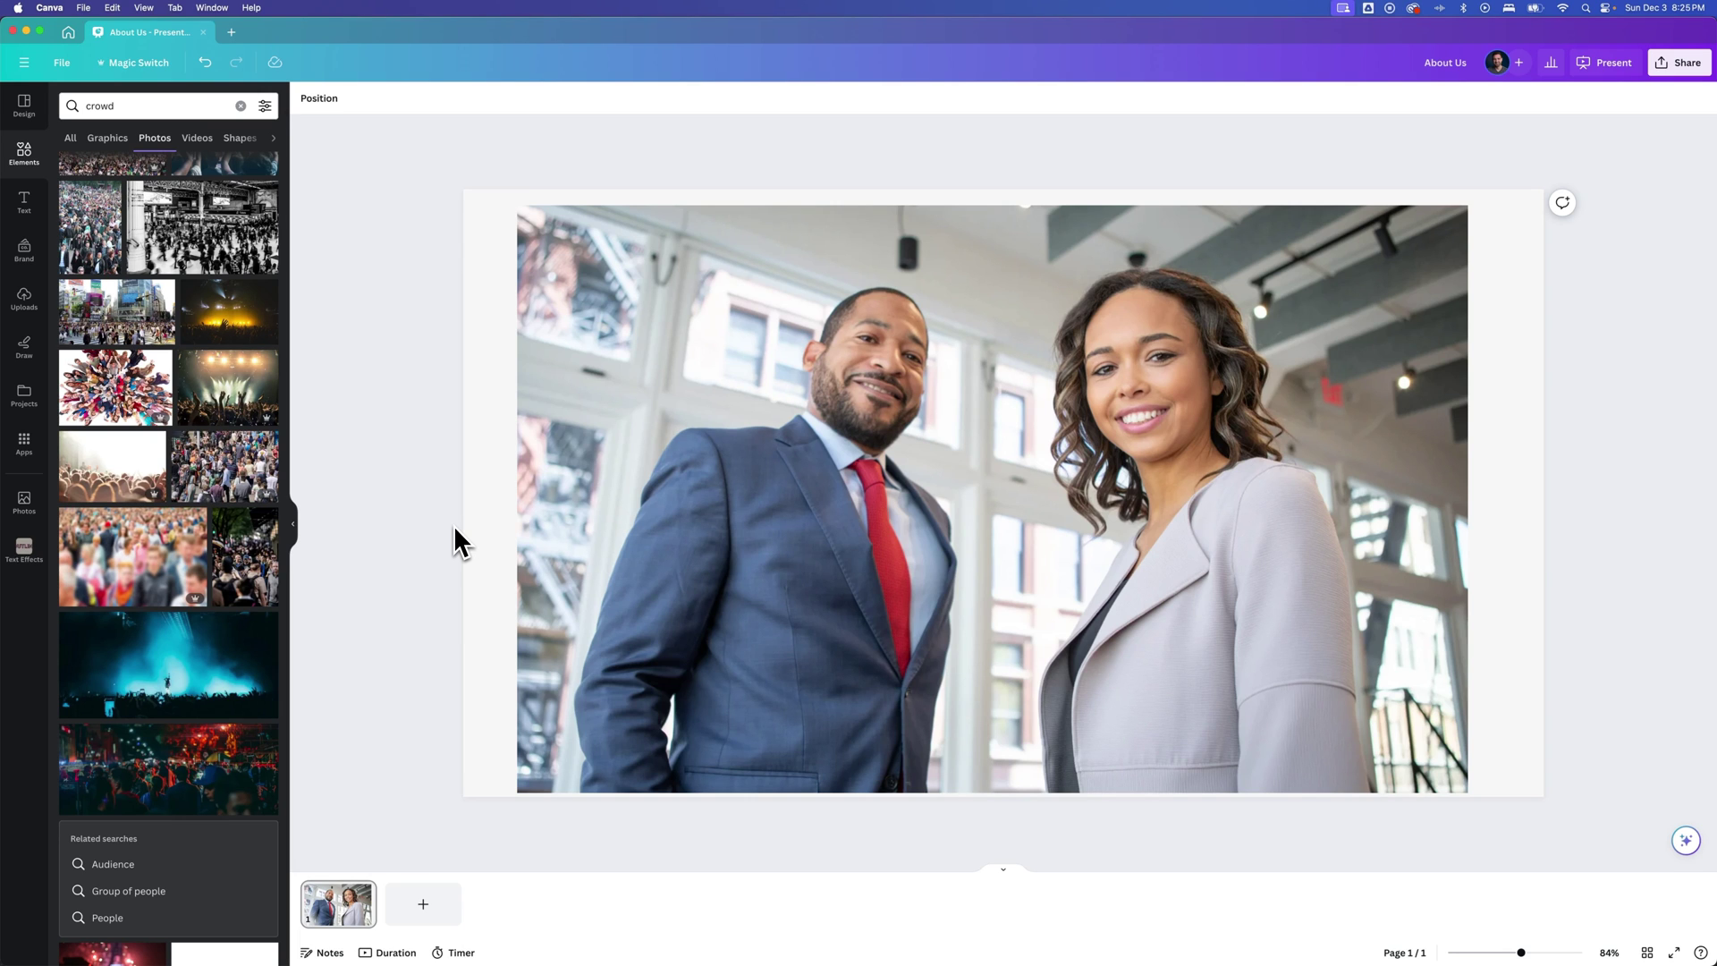
Select the two professionals' photo on the slide and open Edit photo
click(651, 438)
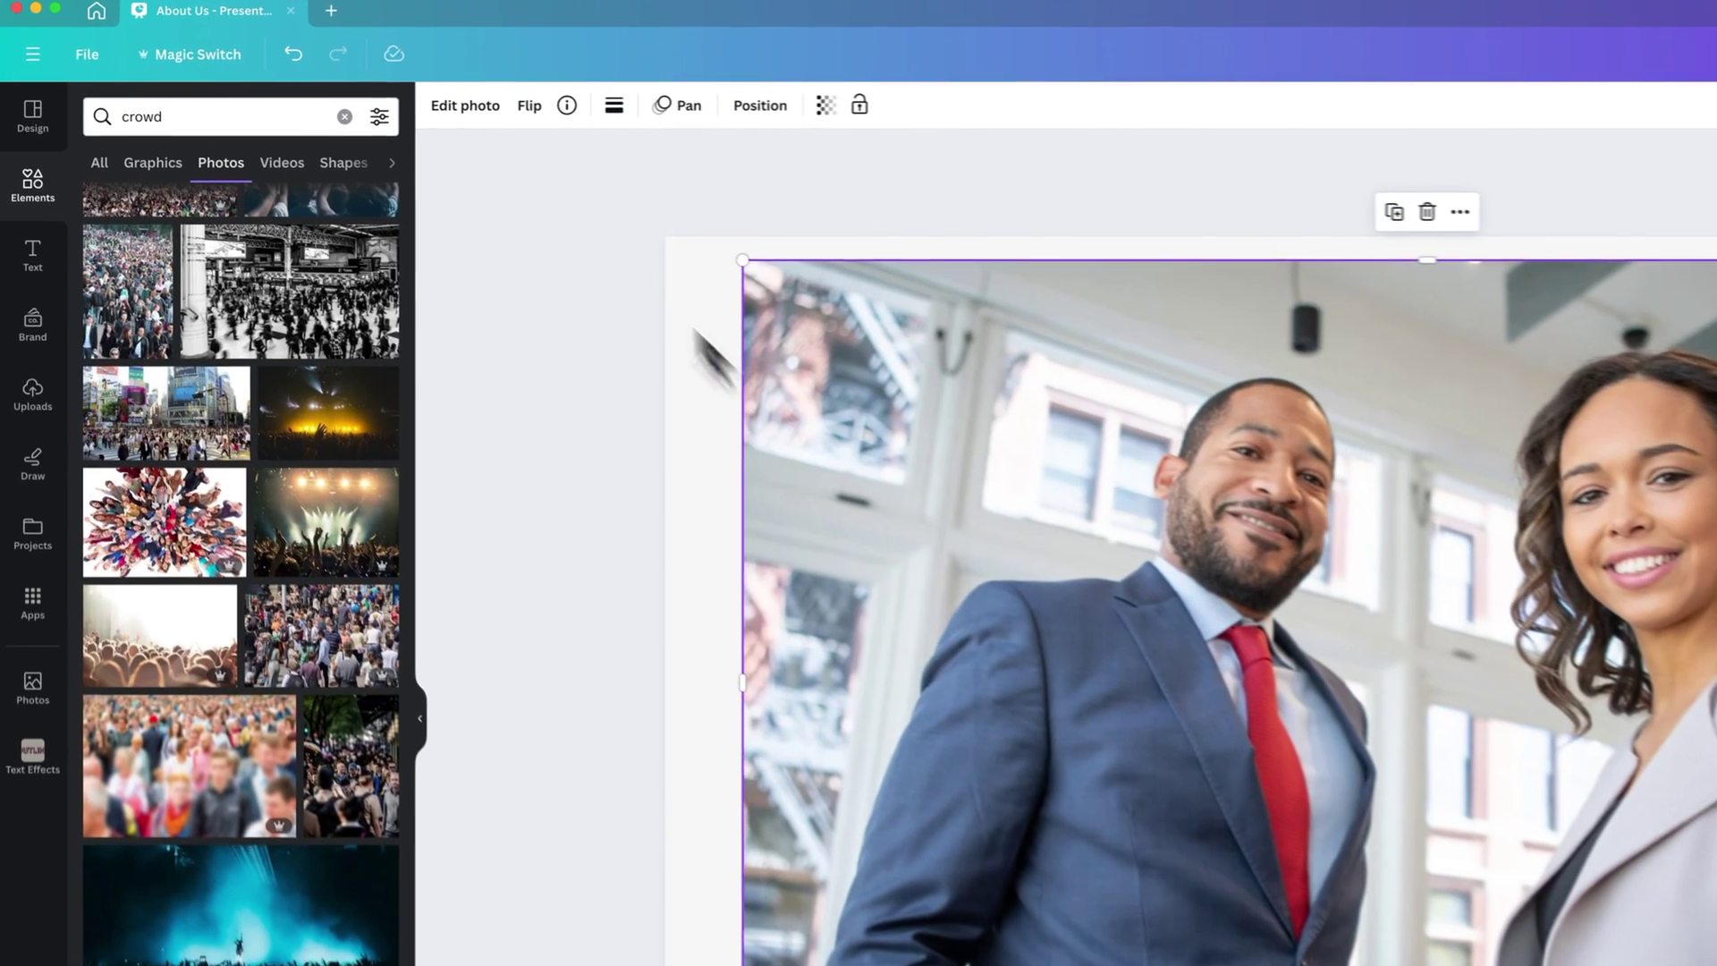
click(463, 108)
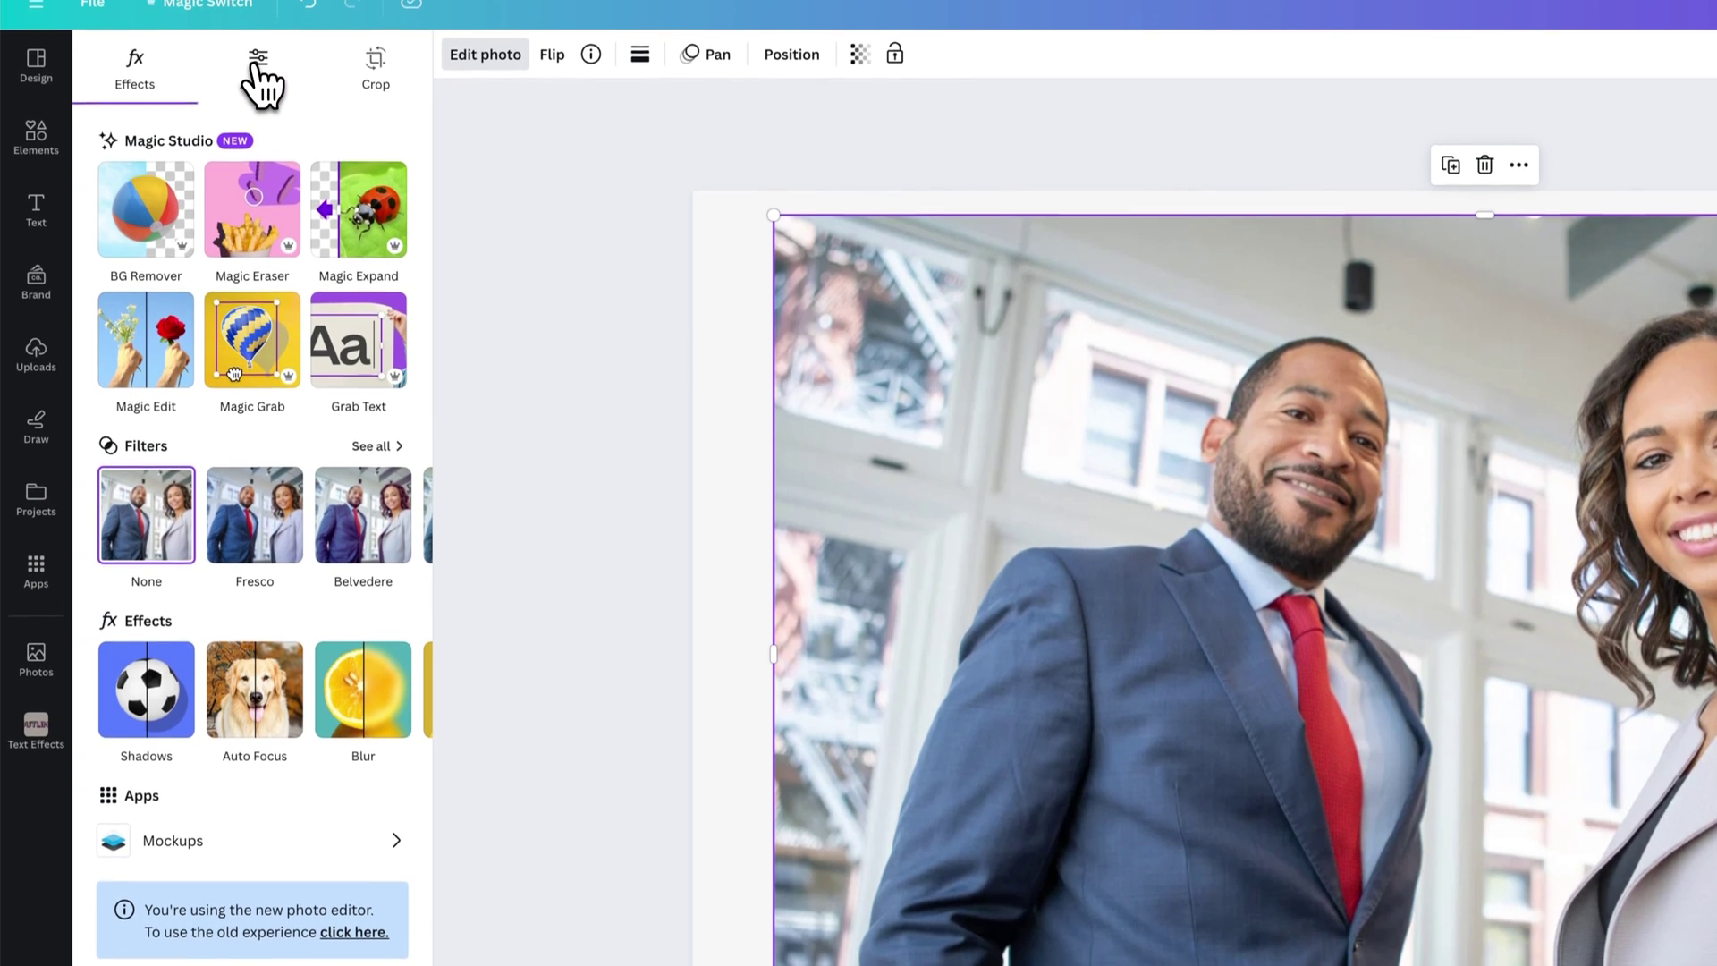
In Adjust, try Auto-adjust with higher intensity, then turn it off so all values read 0
click(260, 74)
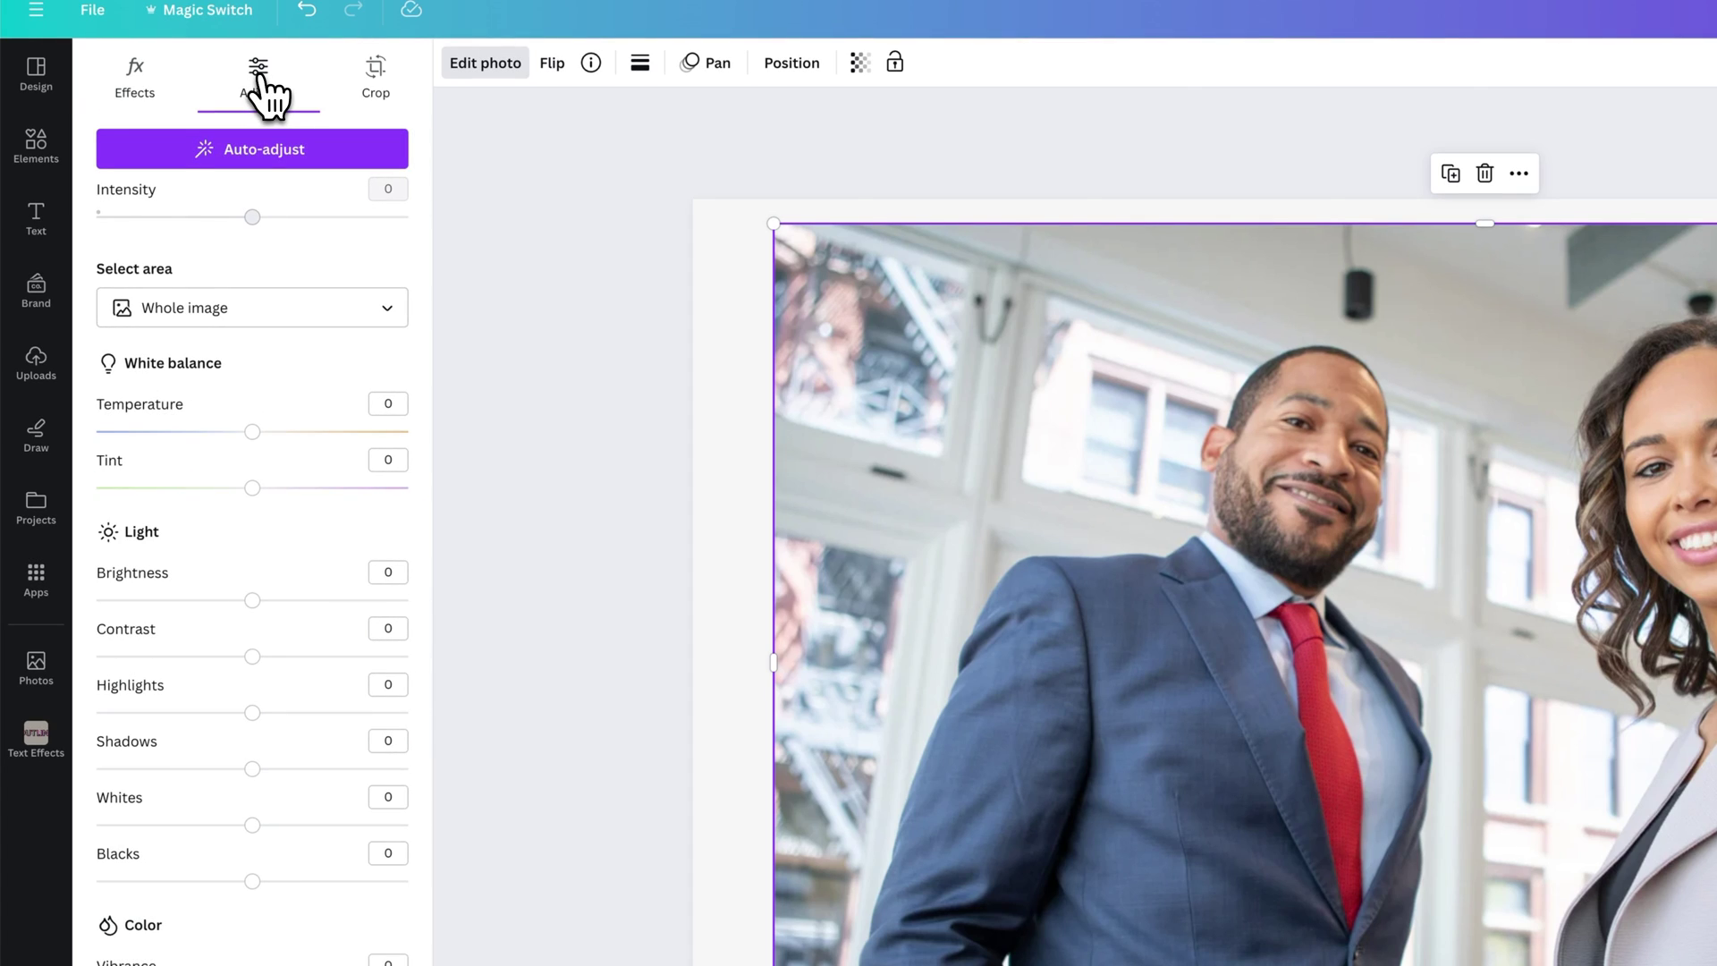
click(259, 153)
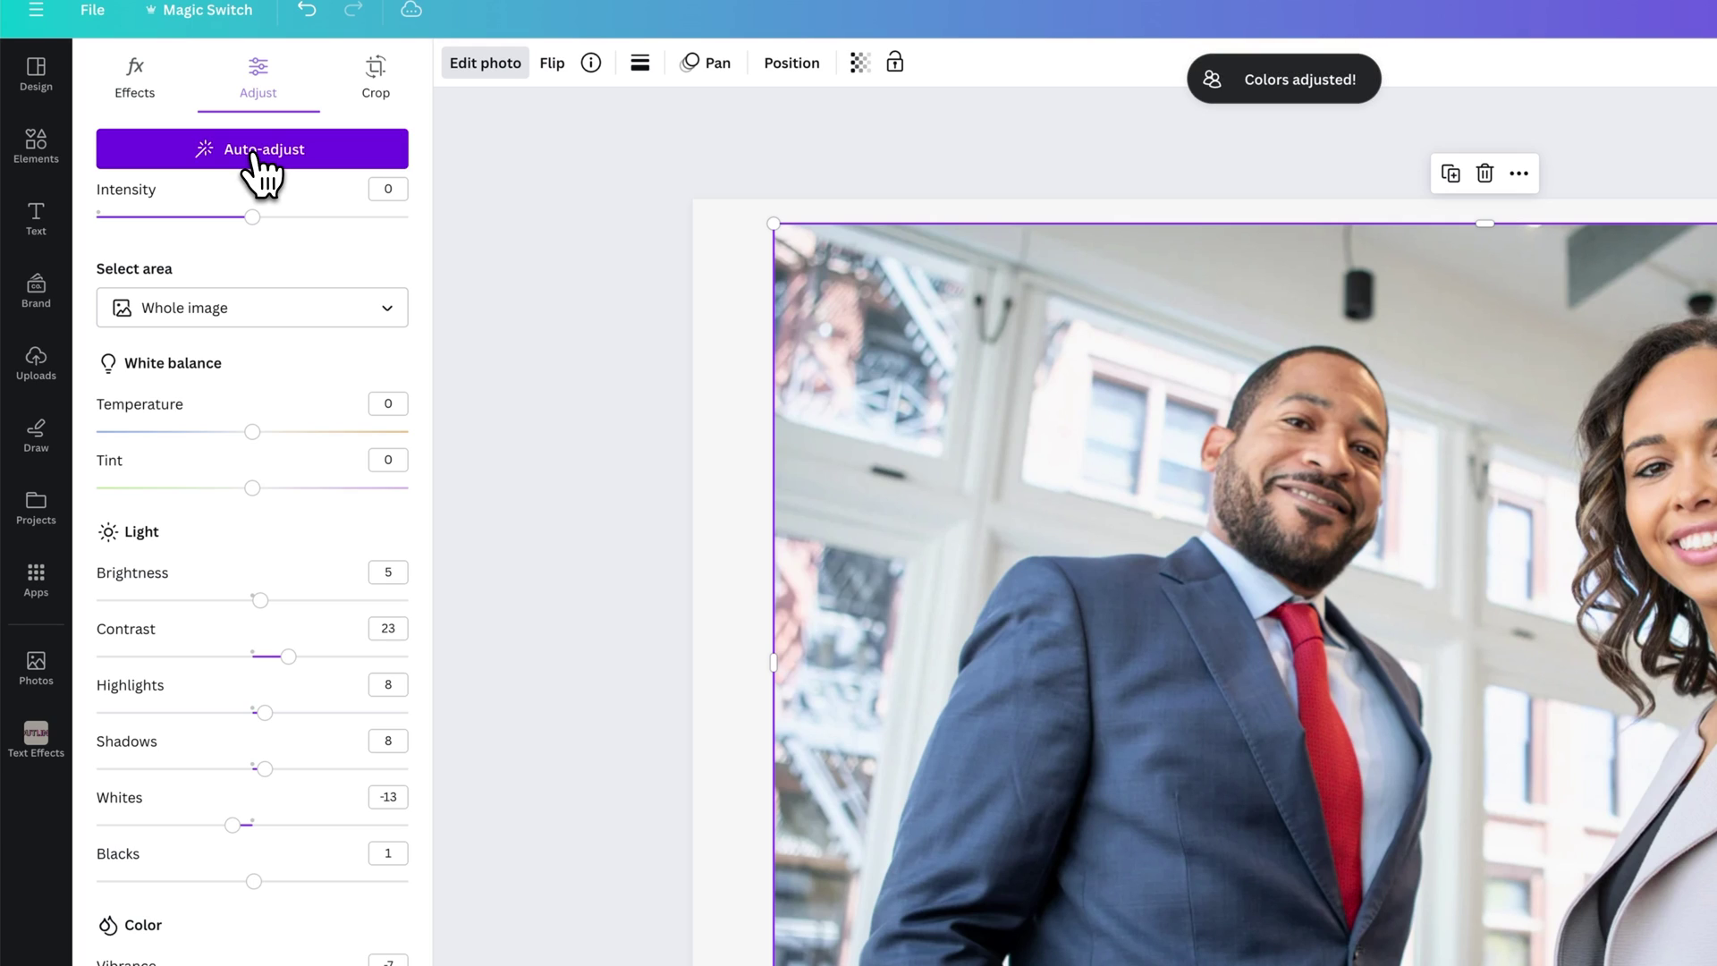
mouse_move(253, 217)
mouse_down()
mouse_move(362, 218)
mouse_move(192, 222)
mouse_move(254, 217)
mouse_up()
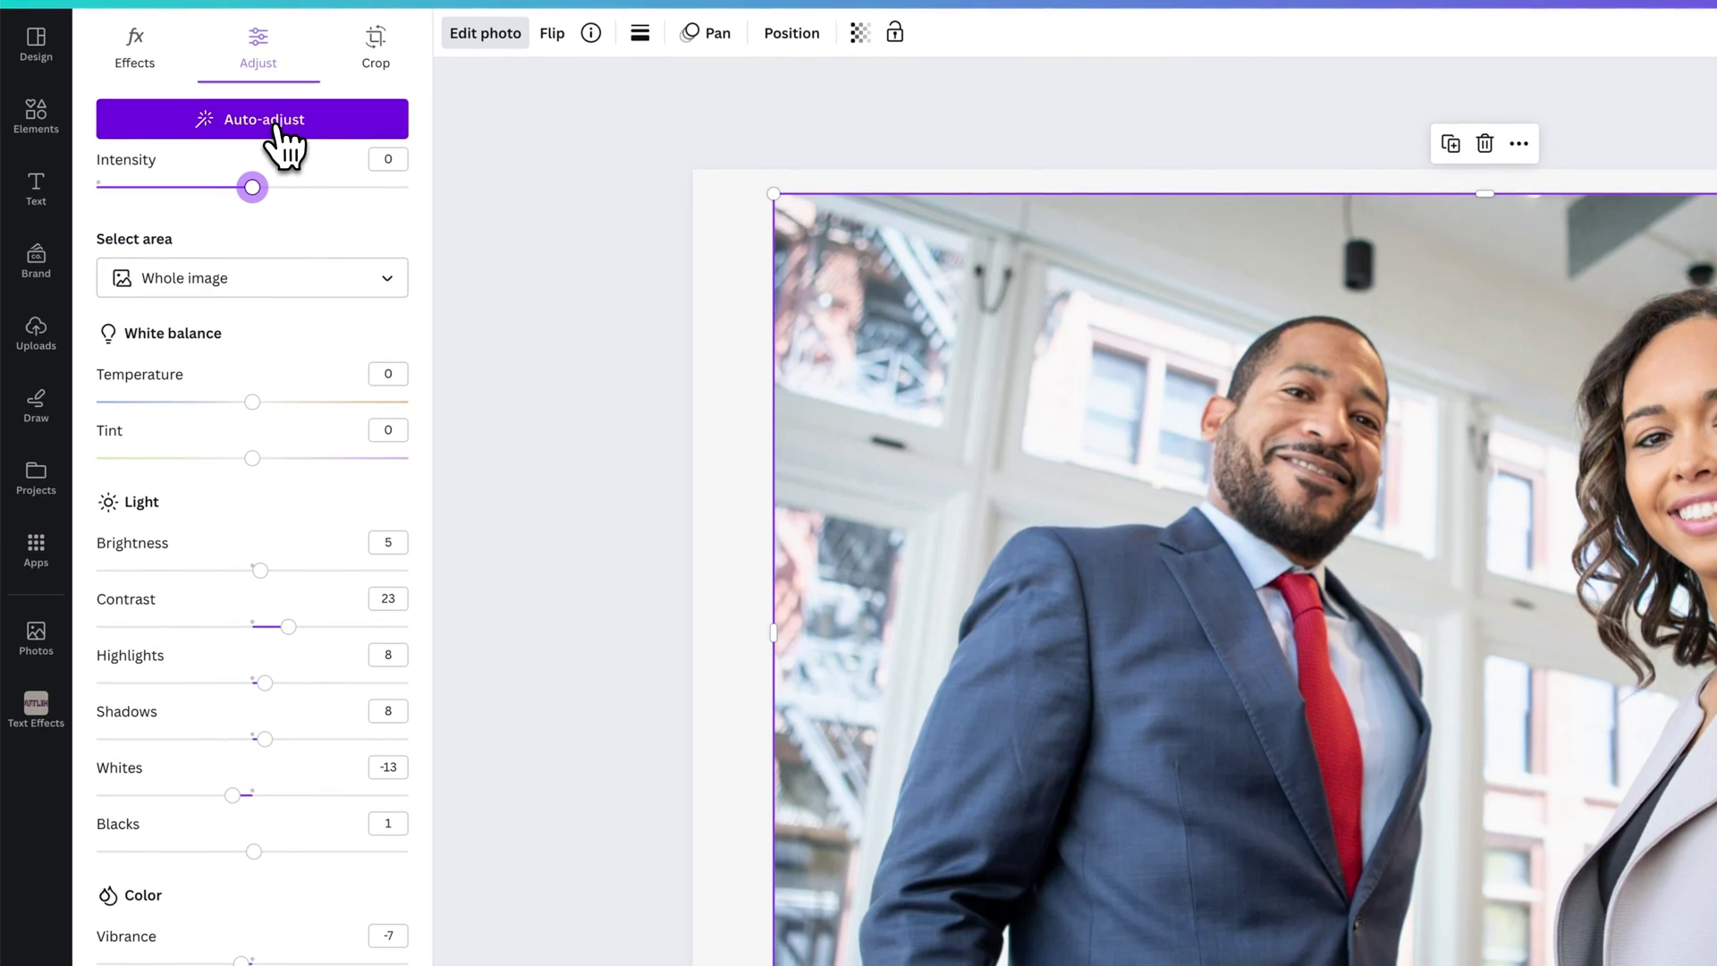
click(277, 127)
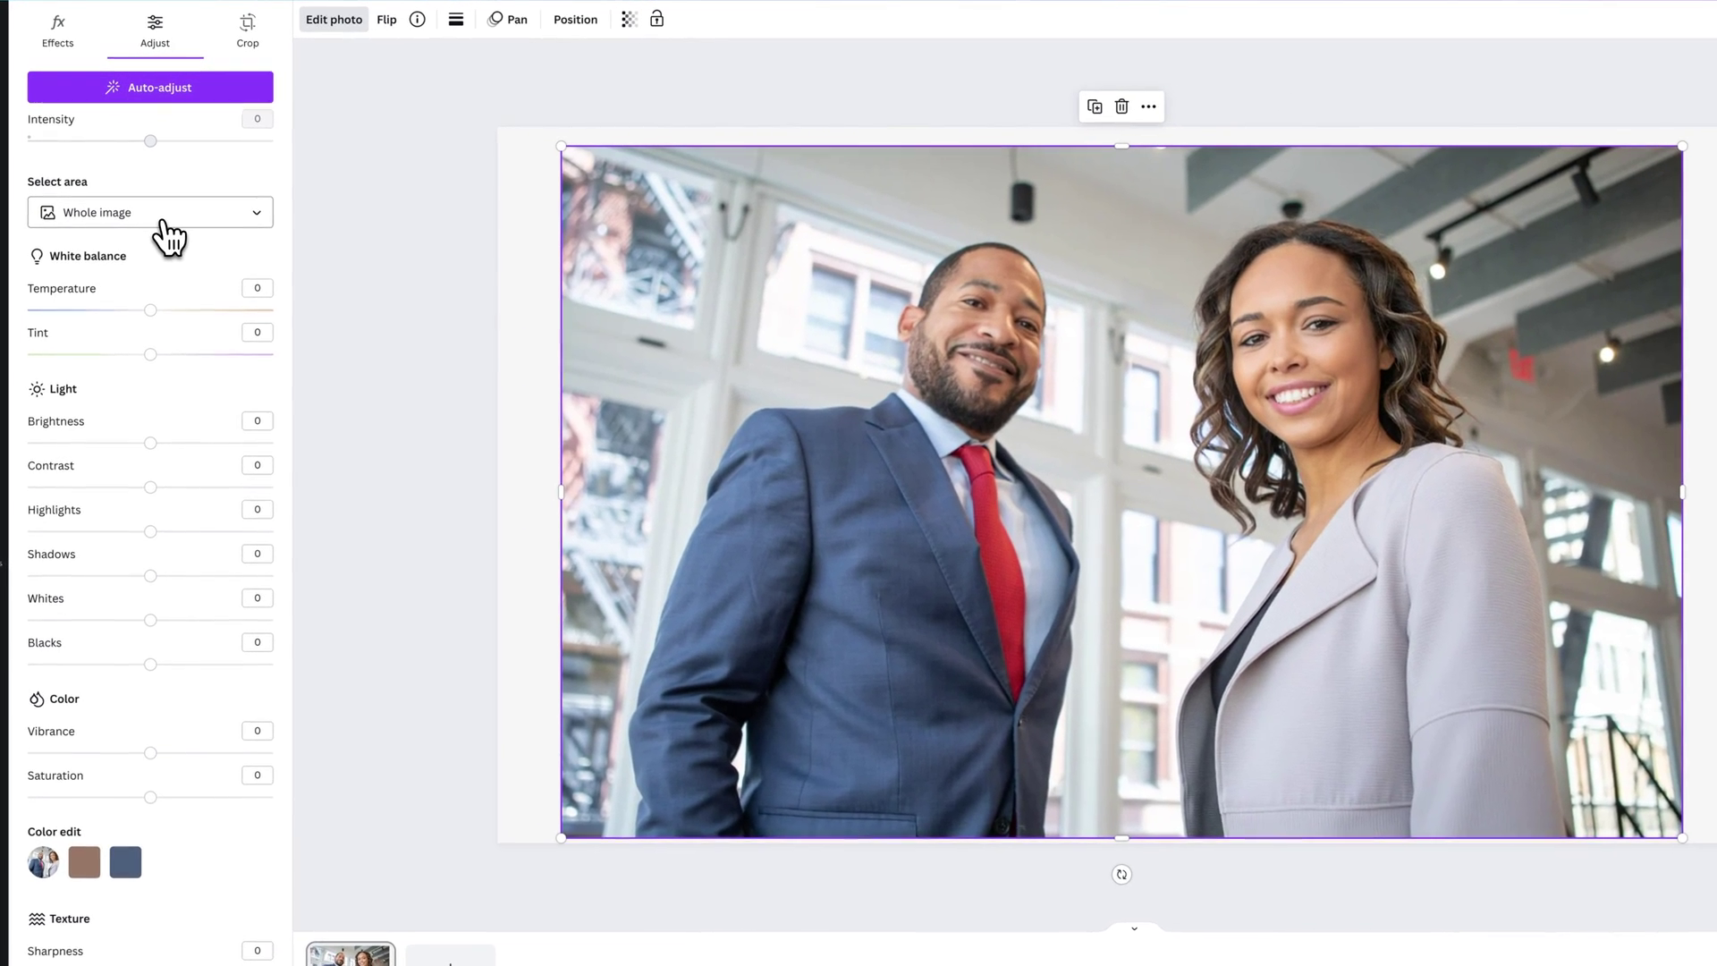
Limit adjustments to the Background area and drop its sharpness to -73
click(161, 219)
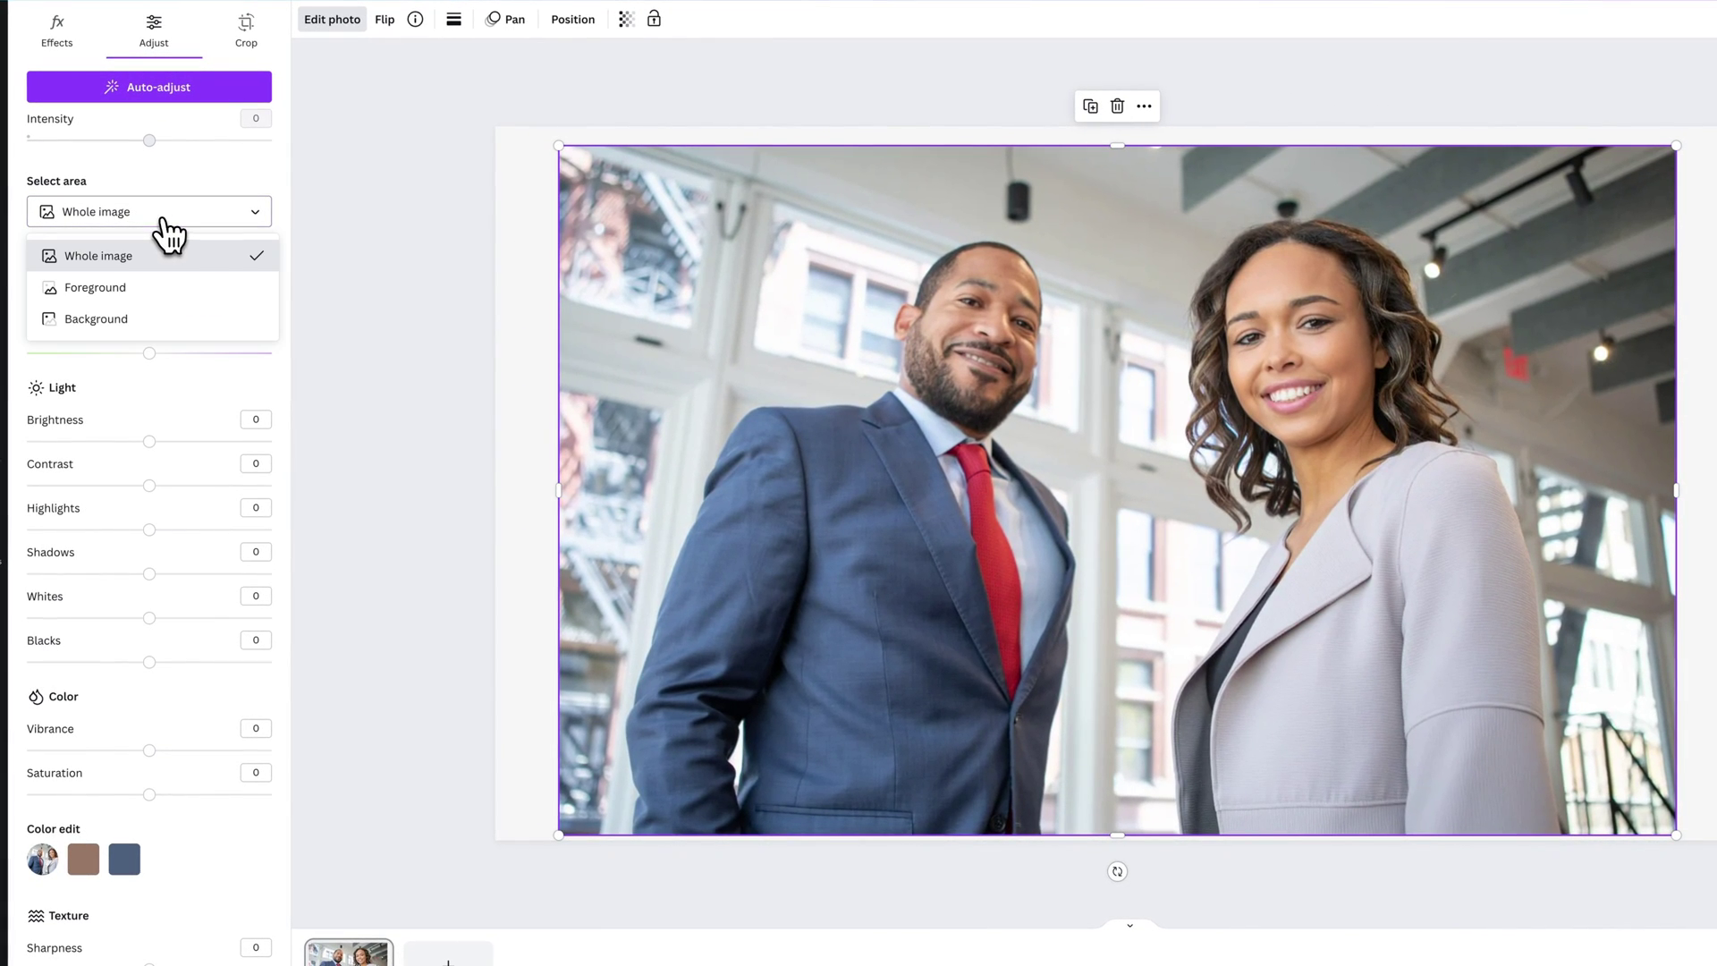
click(127, 320)
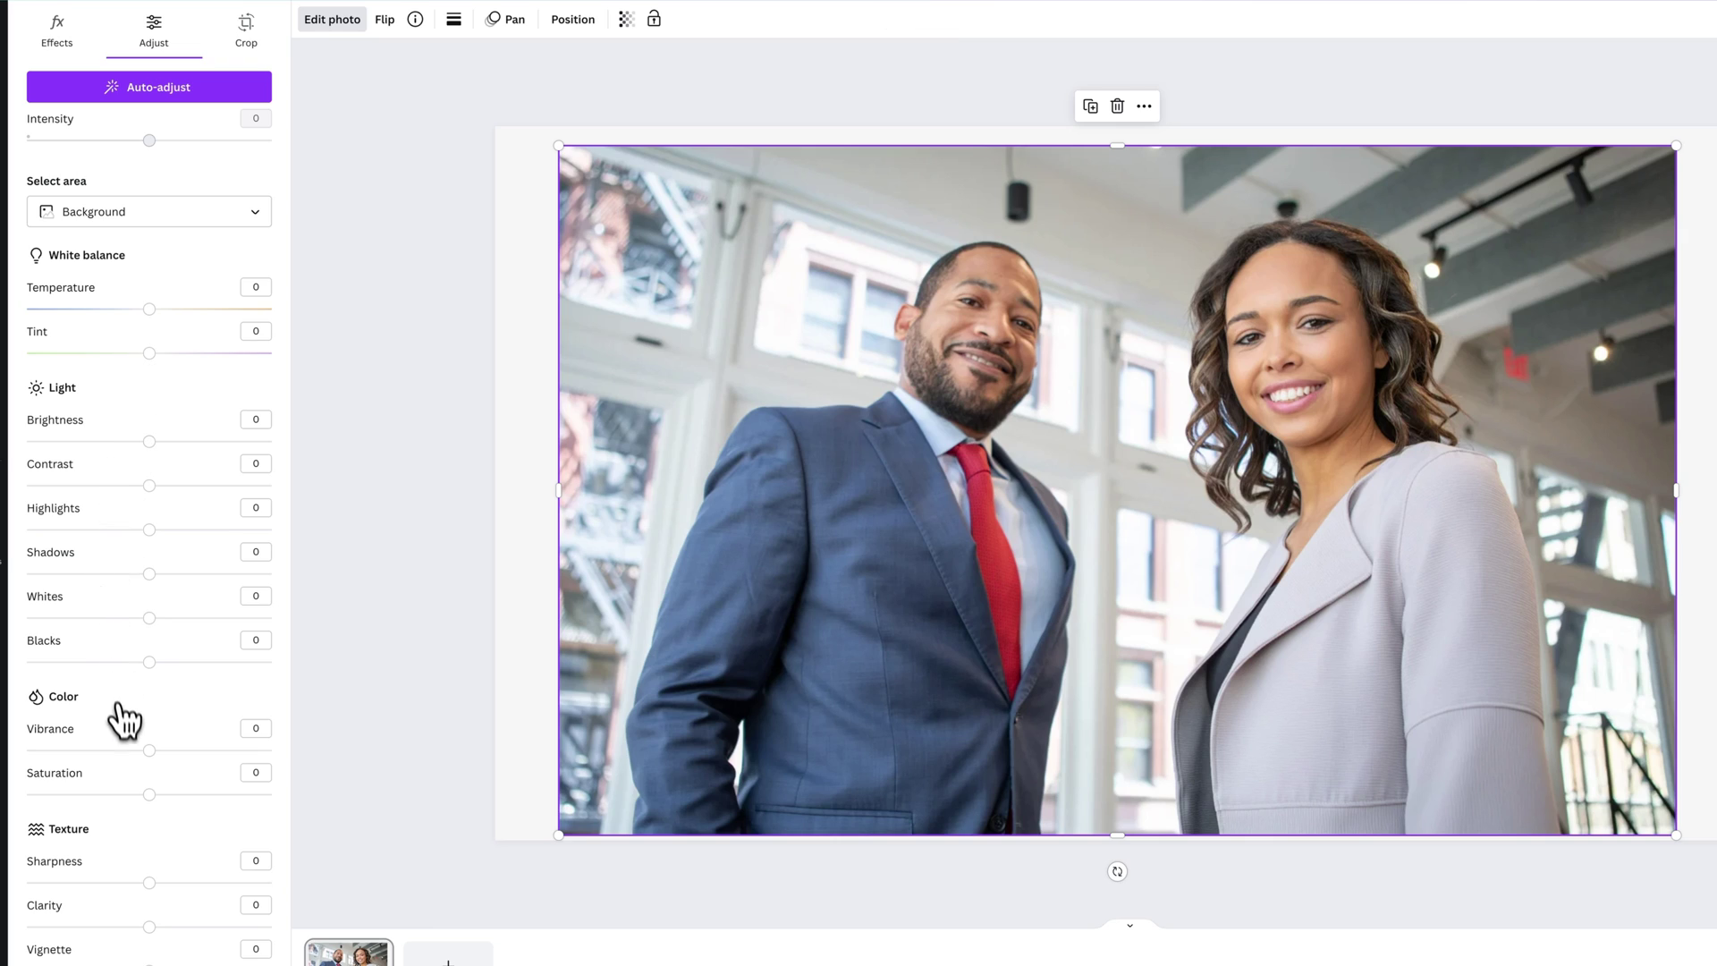
scroll(114, 734, down, 1)
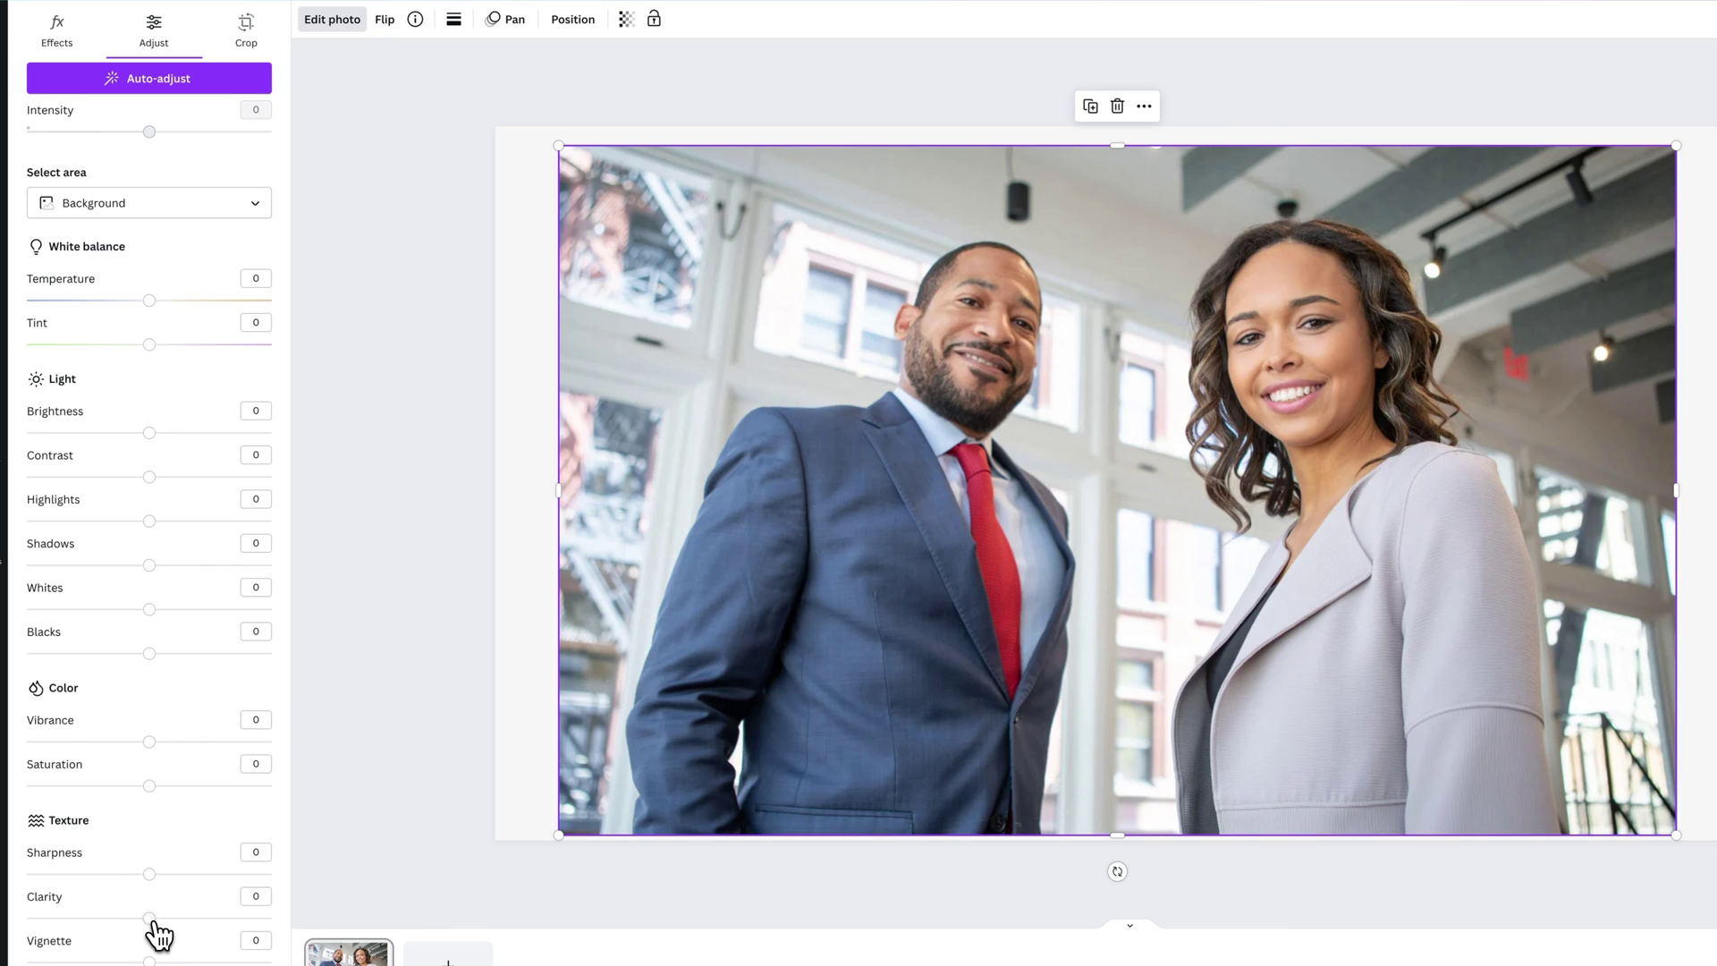
drag(149, 918, 61, 874)
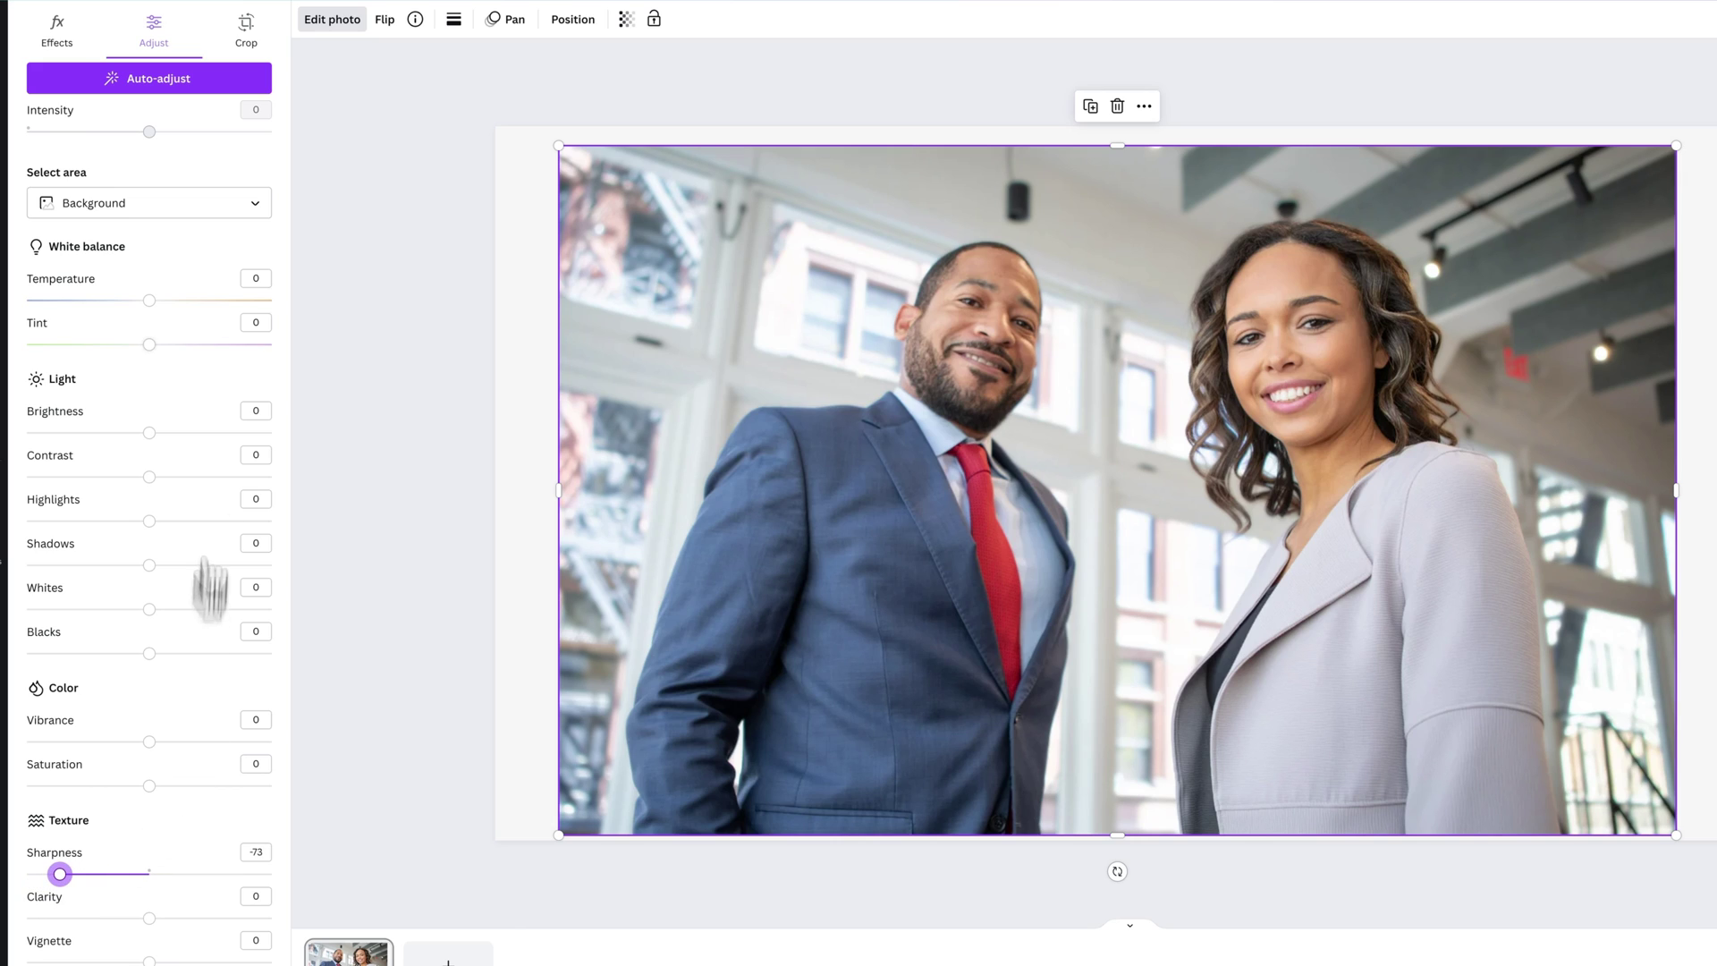
Switch the area to Foreground and set sharpness 7, clarity 11 and temperature 1
click(147, 207)
click(105, 279)
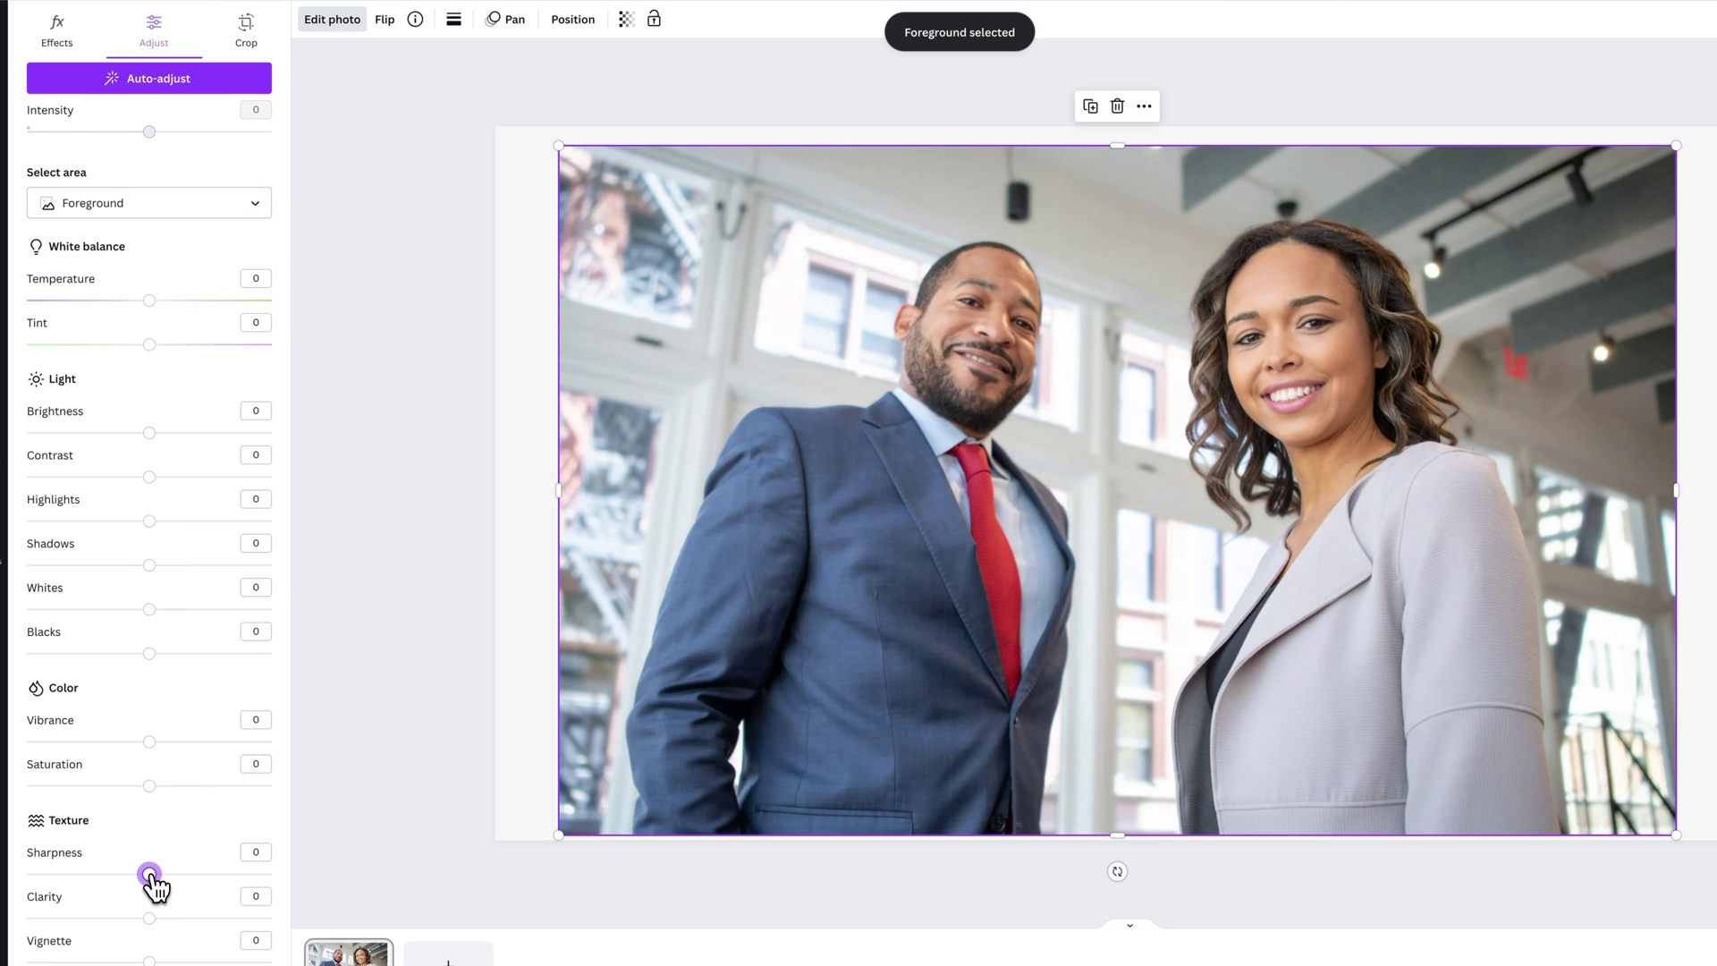
mouse_move(150, 875)
mouse_down()
mouse_move(254, 876)
mouse_move(159, 875)
mouse_up()
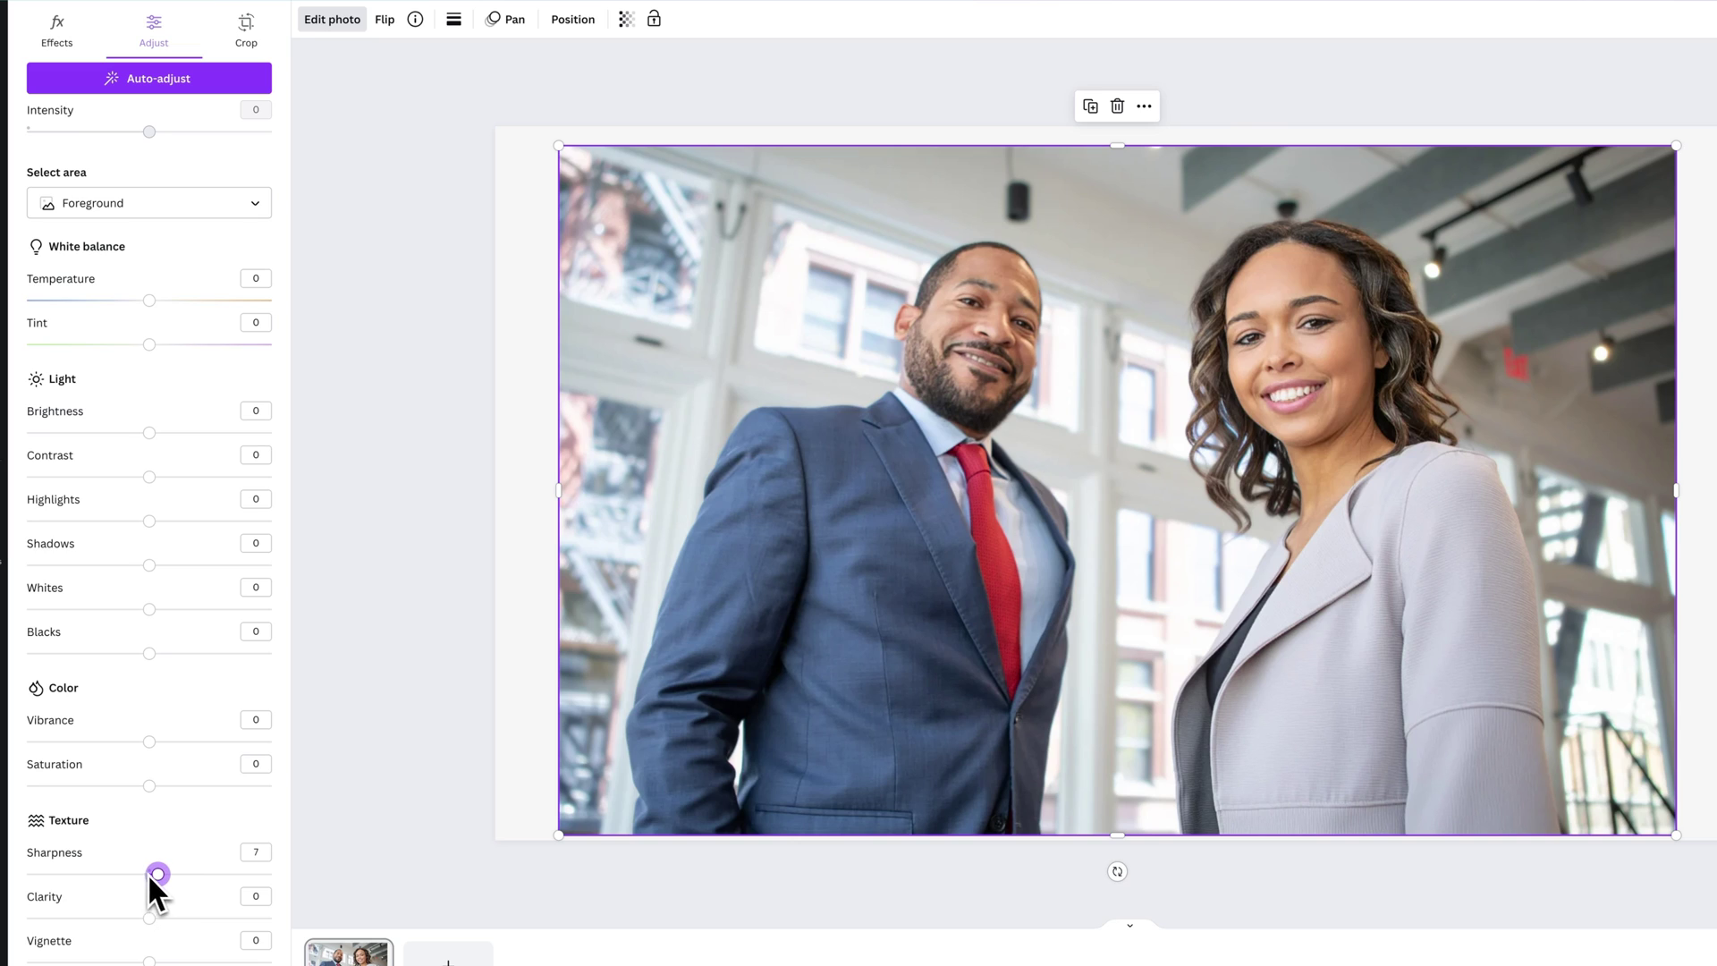
drag(150, 920, 163, 920)
mouse_move(152, 306)
mouse_down()
mouse_move(94, 306)
mouse_move(157, 306)
mouse_move(154, 325)
mouse_up()
Brighten the foreground whites and settle the foreground vibrance at 25
drag(149, 609, 154, 672)
click(154, 741)
drag(154, 745, 154, 809)
scroll(117, 739, up, 1)
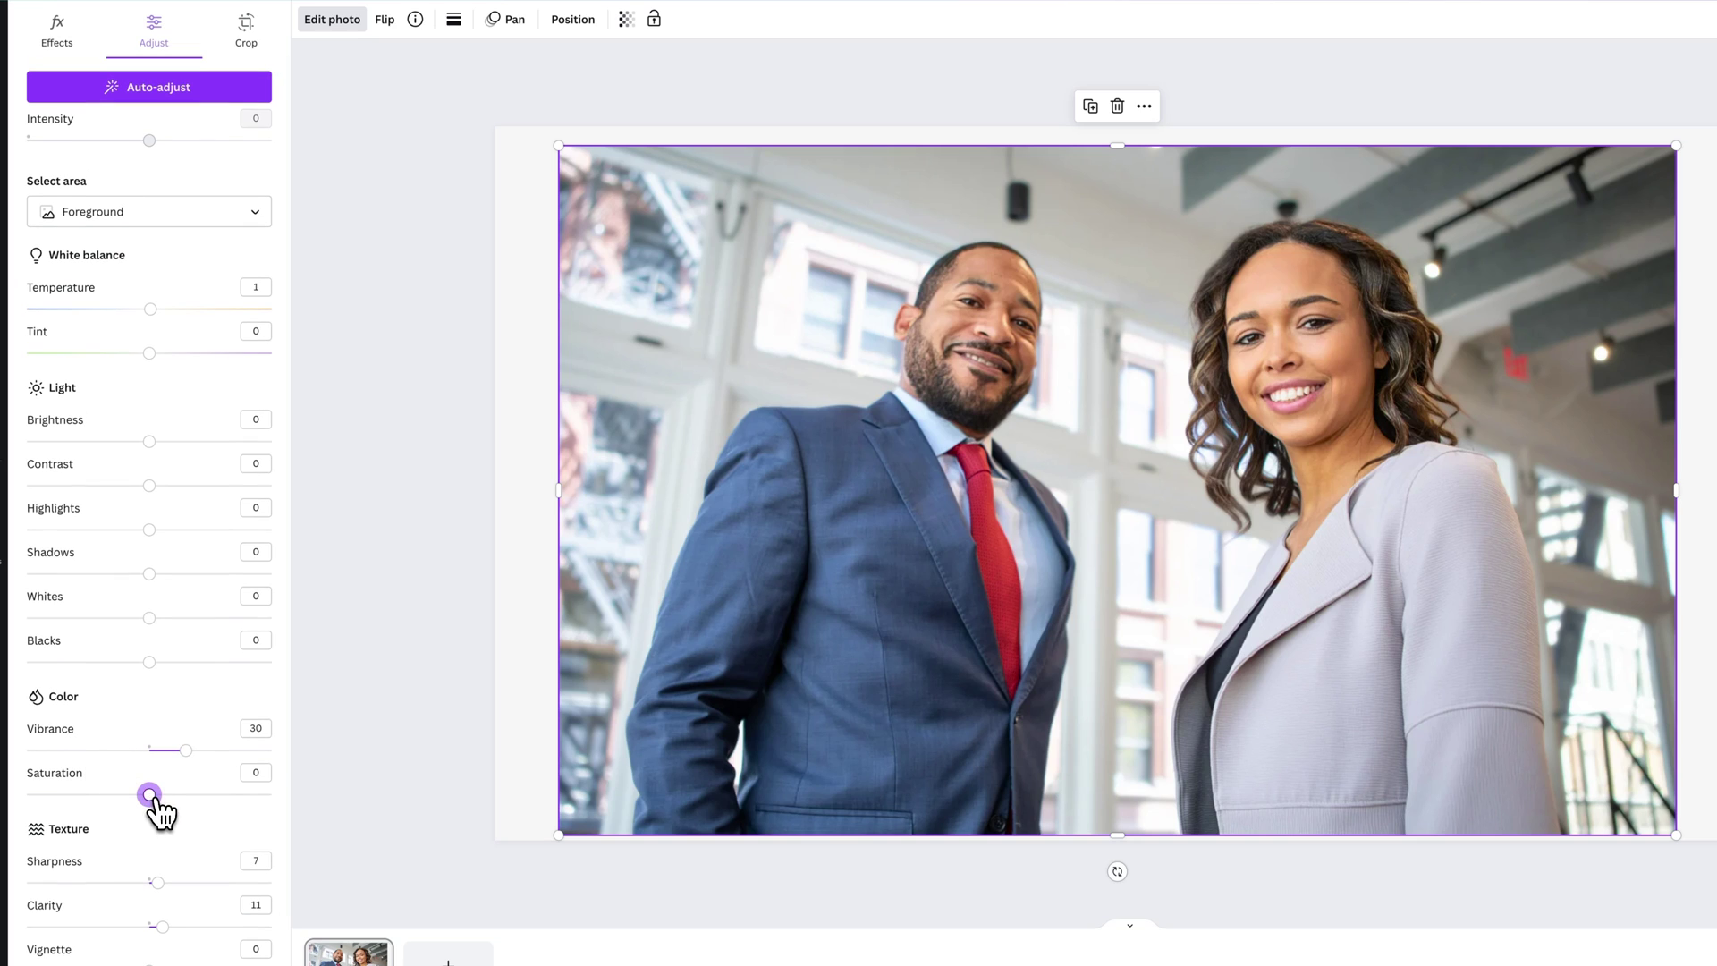
mouse_move(156, 798)
mouse_down()
mouse_move(219, 798)
mouse_move(154, 816)
mouse_up()
mouse_move(185, 751)
mouse_down()
mouse_move(159, 753)
mouse_move(179, 753)
mouse_up()
mouse_move(179, 753)
mouse_down()
mouse_move(146, 753)
mouse_move(180, 753)
mouse_up()
scroll(134, 746, down, 1)
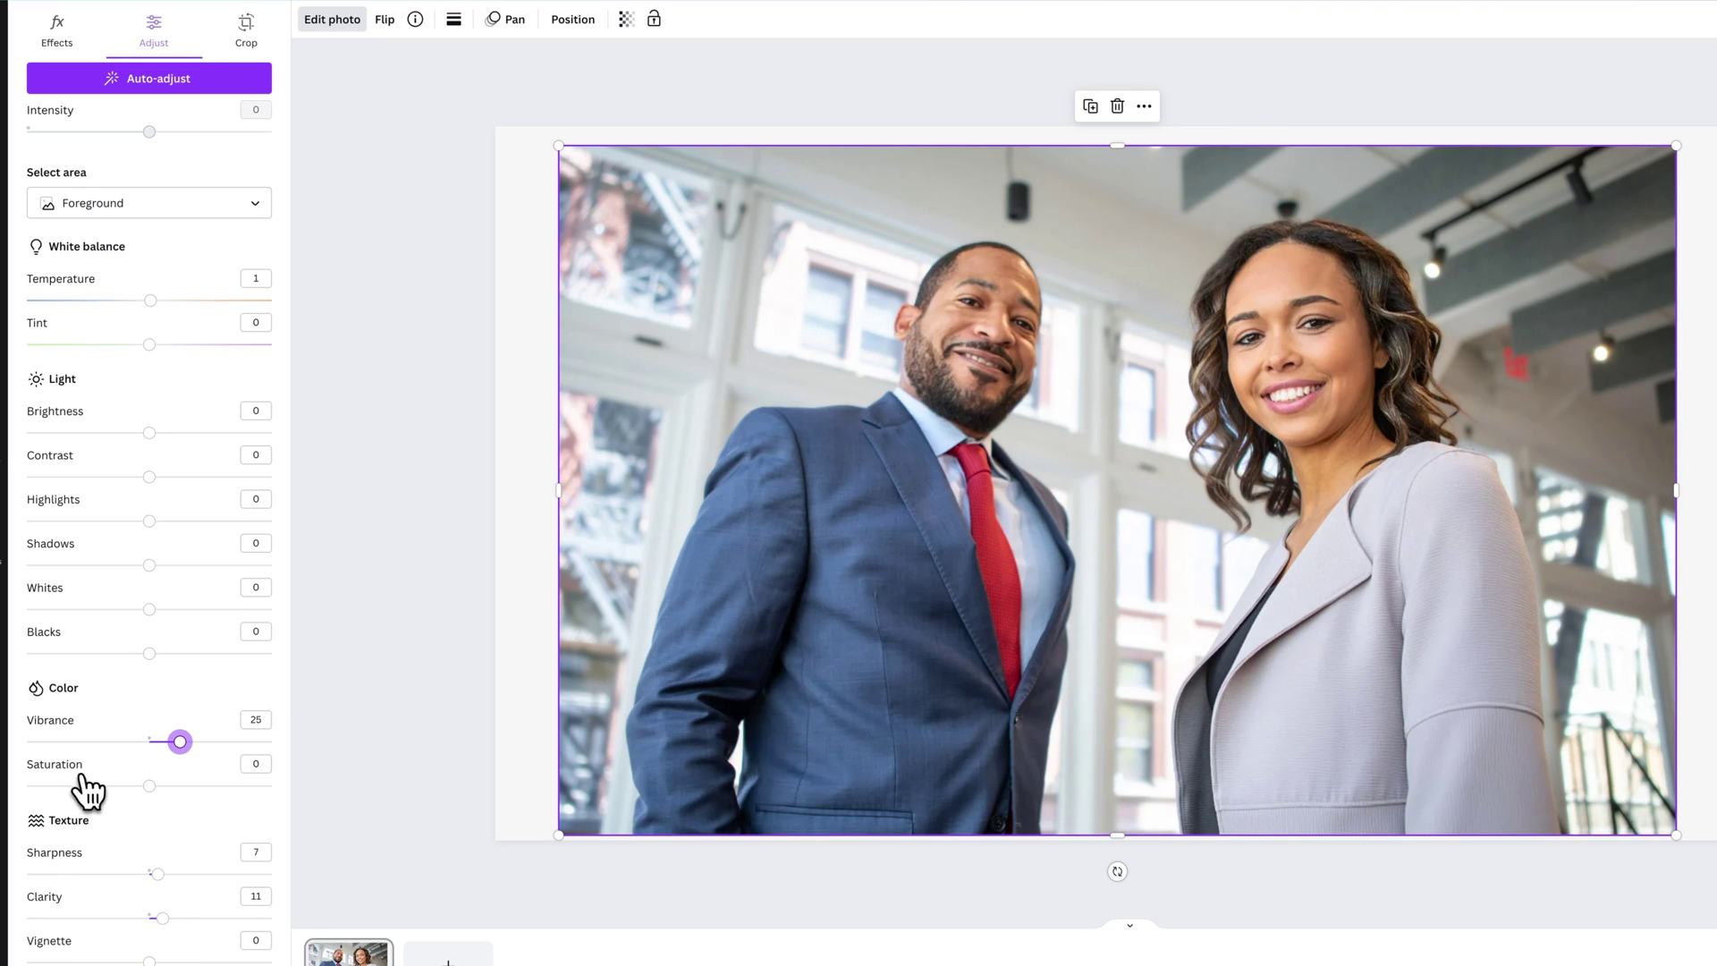
Return adjustments to Whole image and nudge the brown tones' saturation in Color edit
click(134, 213)
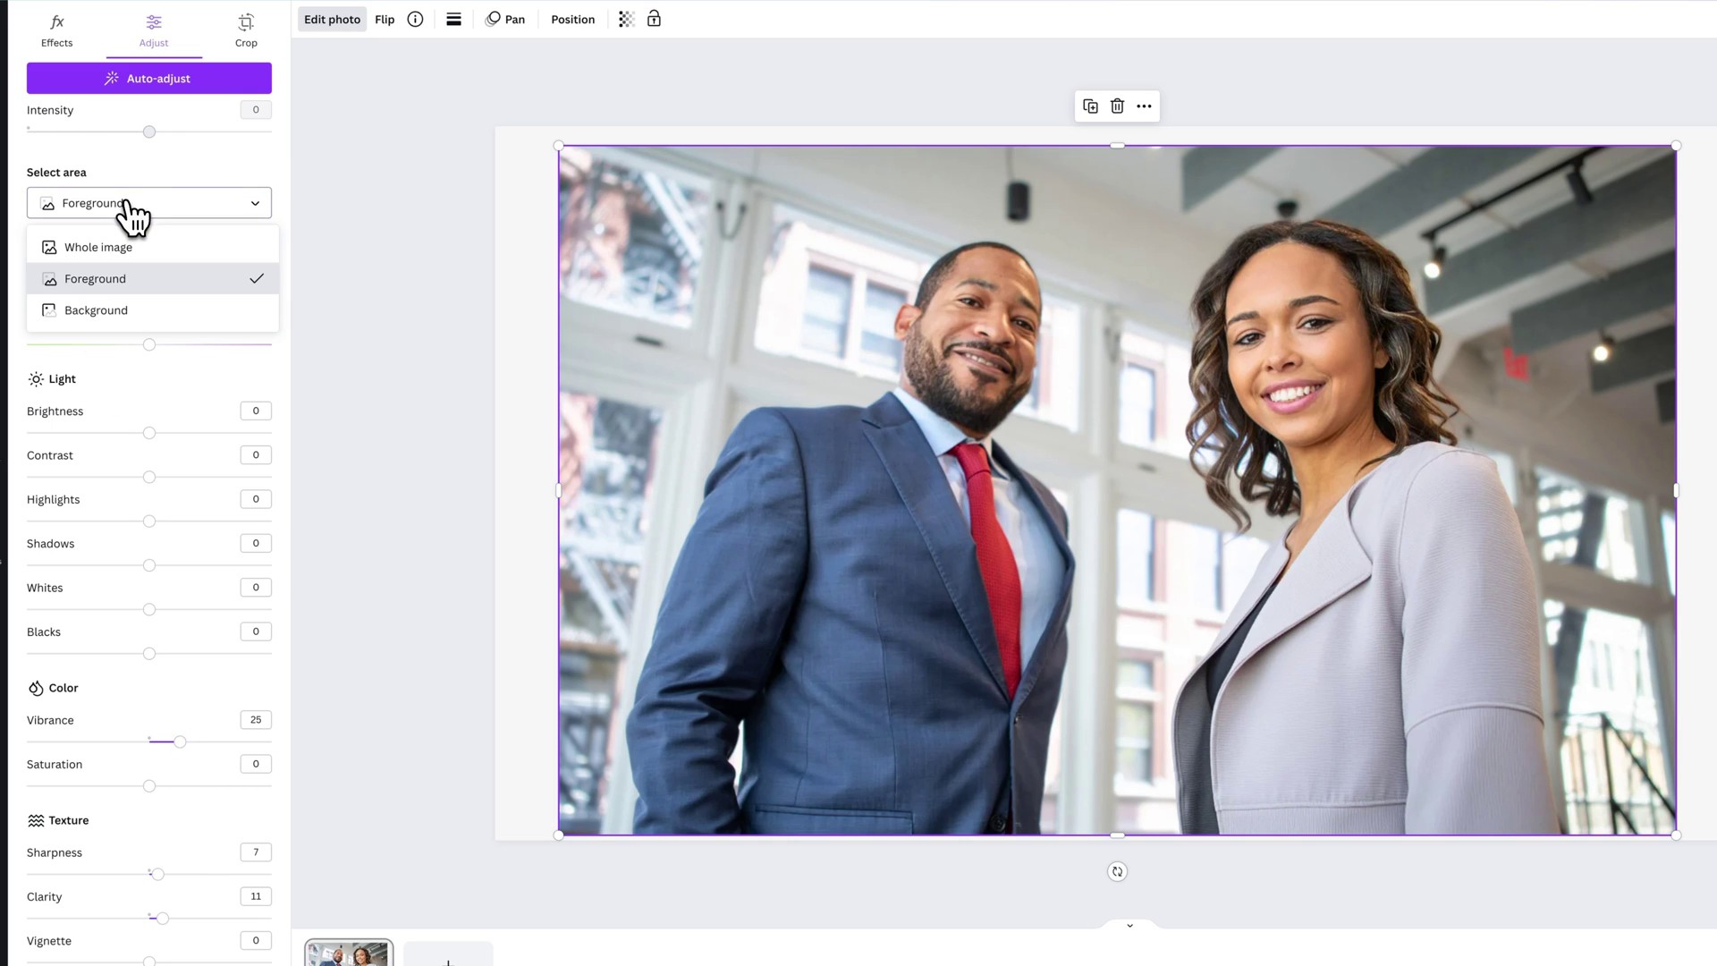
click(134, 250)
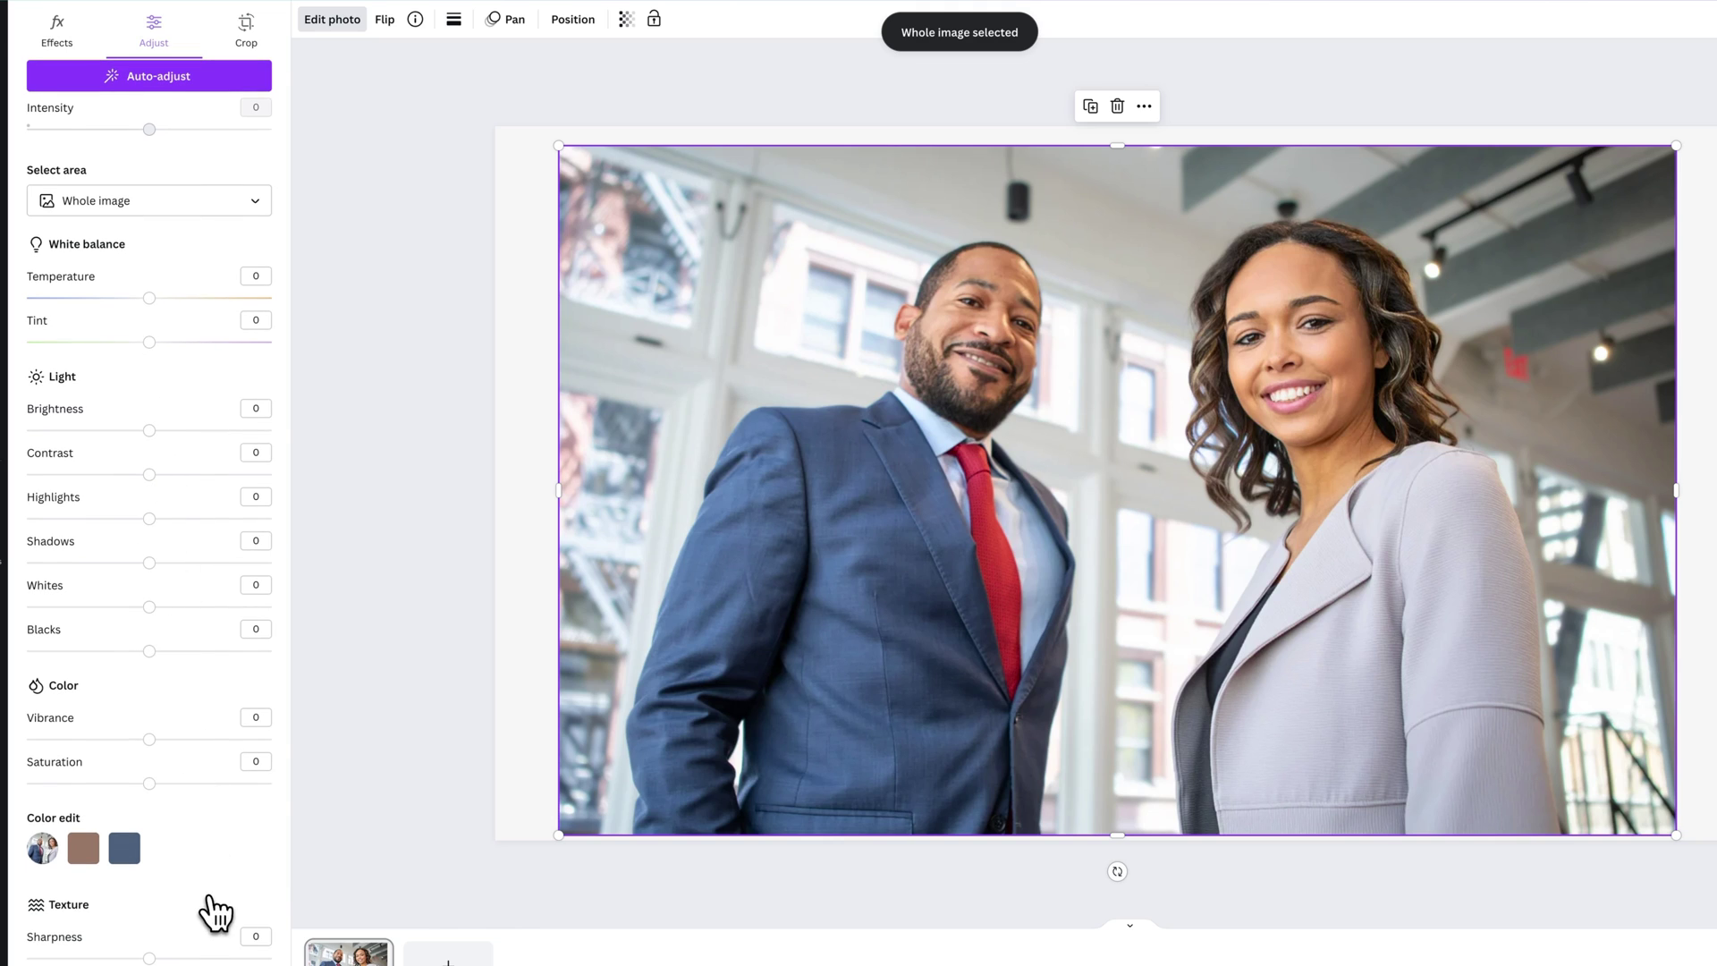
scroll(192, 899, down, 1)
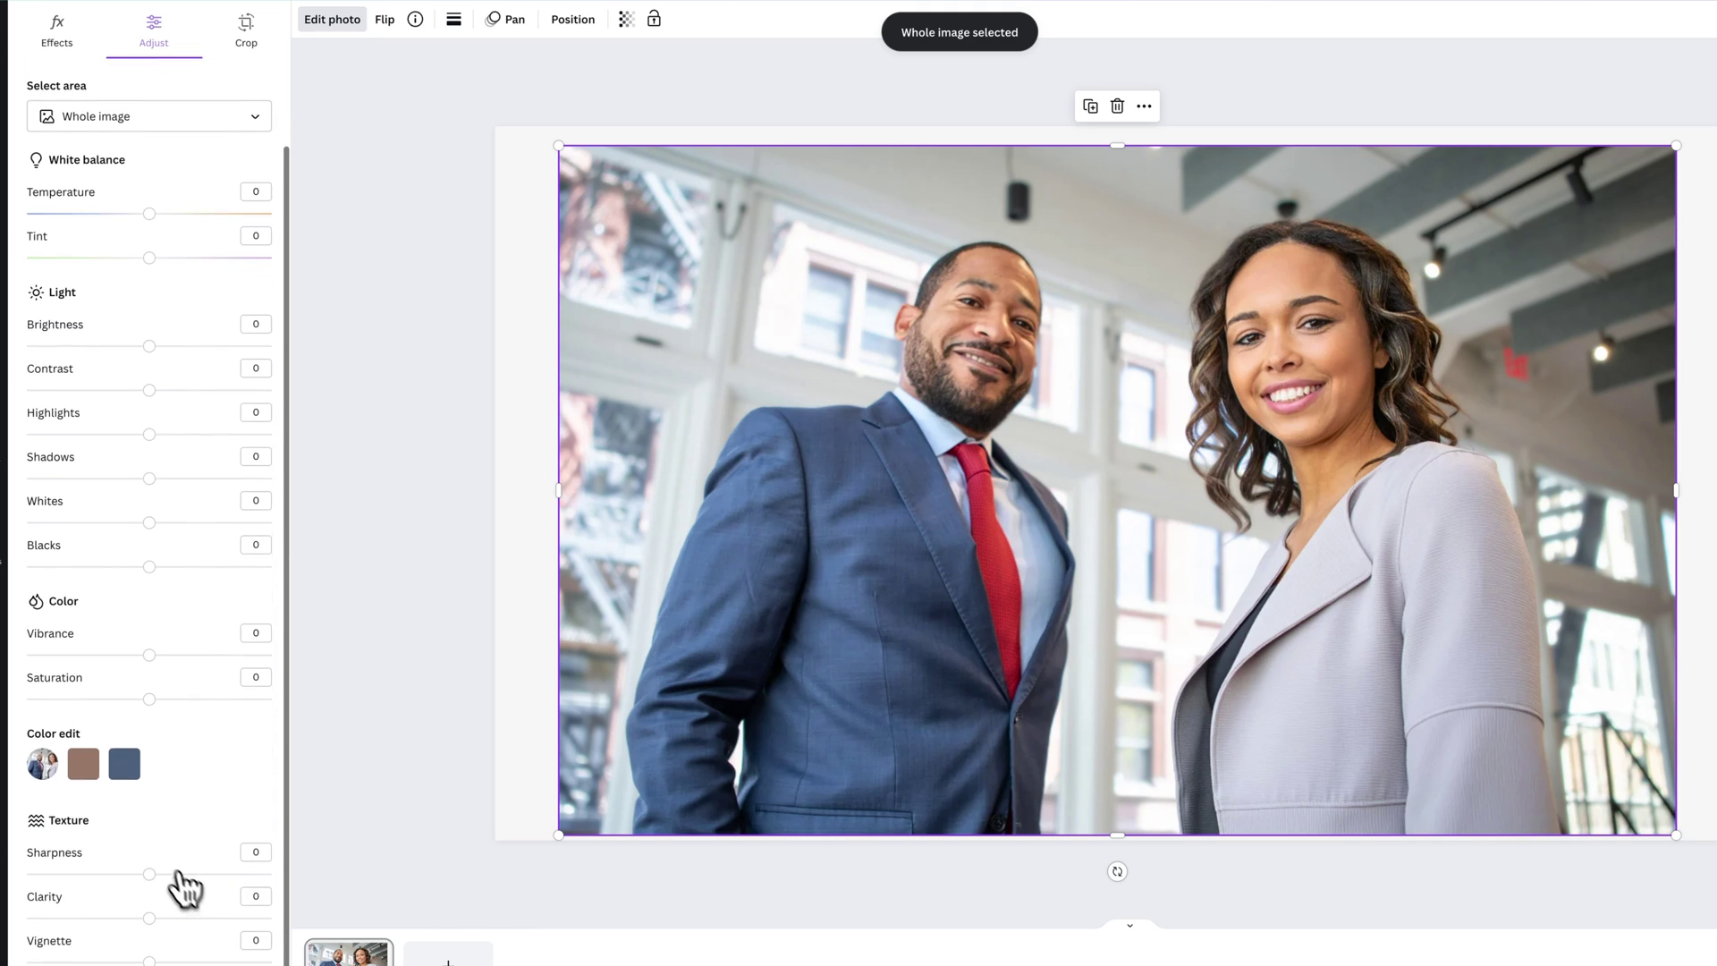
click(85, 765)
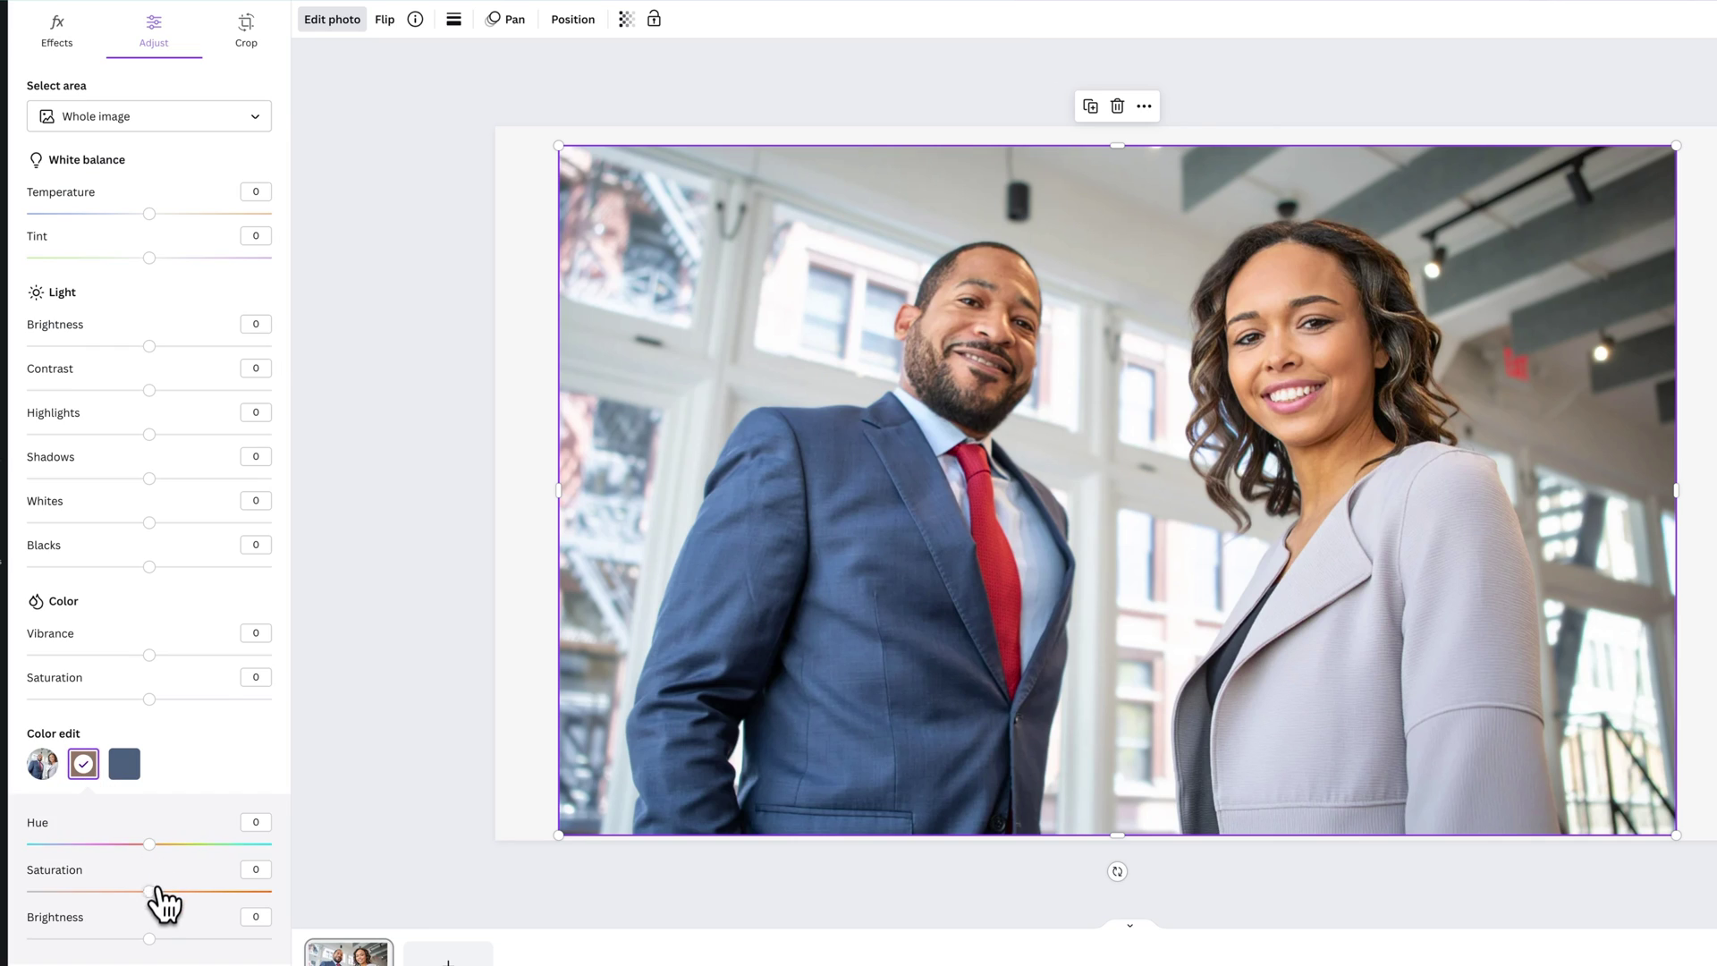
mouse_move(149, 892)
mouse_down()
mouse_move(57, 892)
mouse_move(199, 892)
mouse_move(139, 892)
mouse_move(154, 890)
mouse_up()
click(84, 768)
click(93, 786)
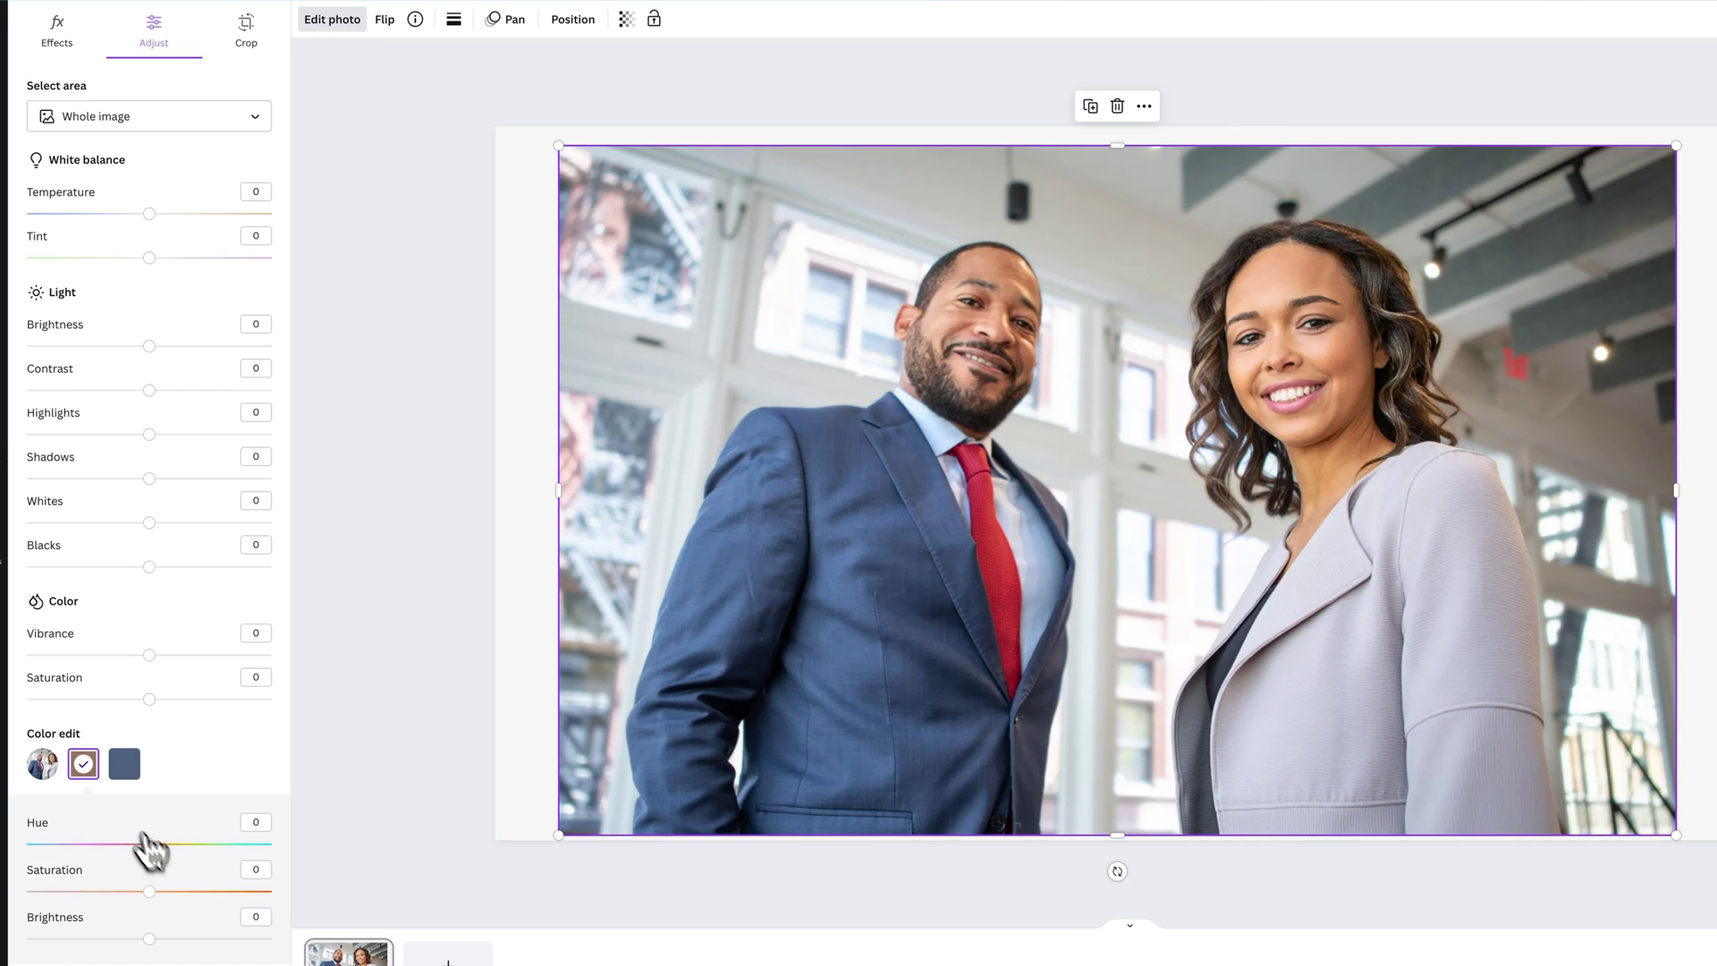
click(95, 769)
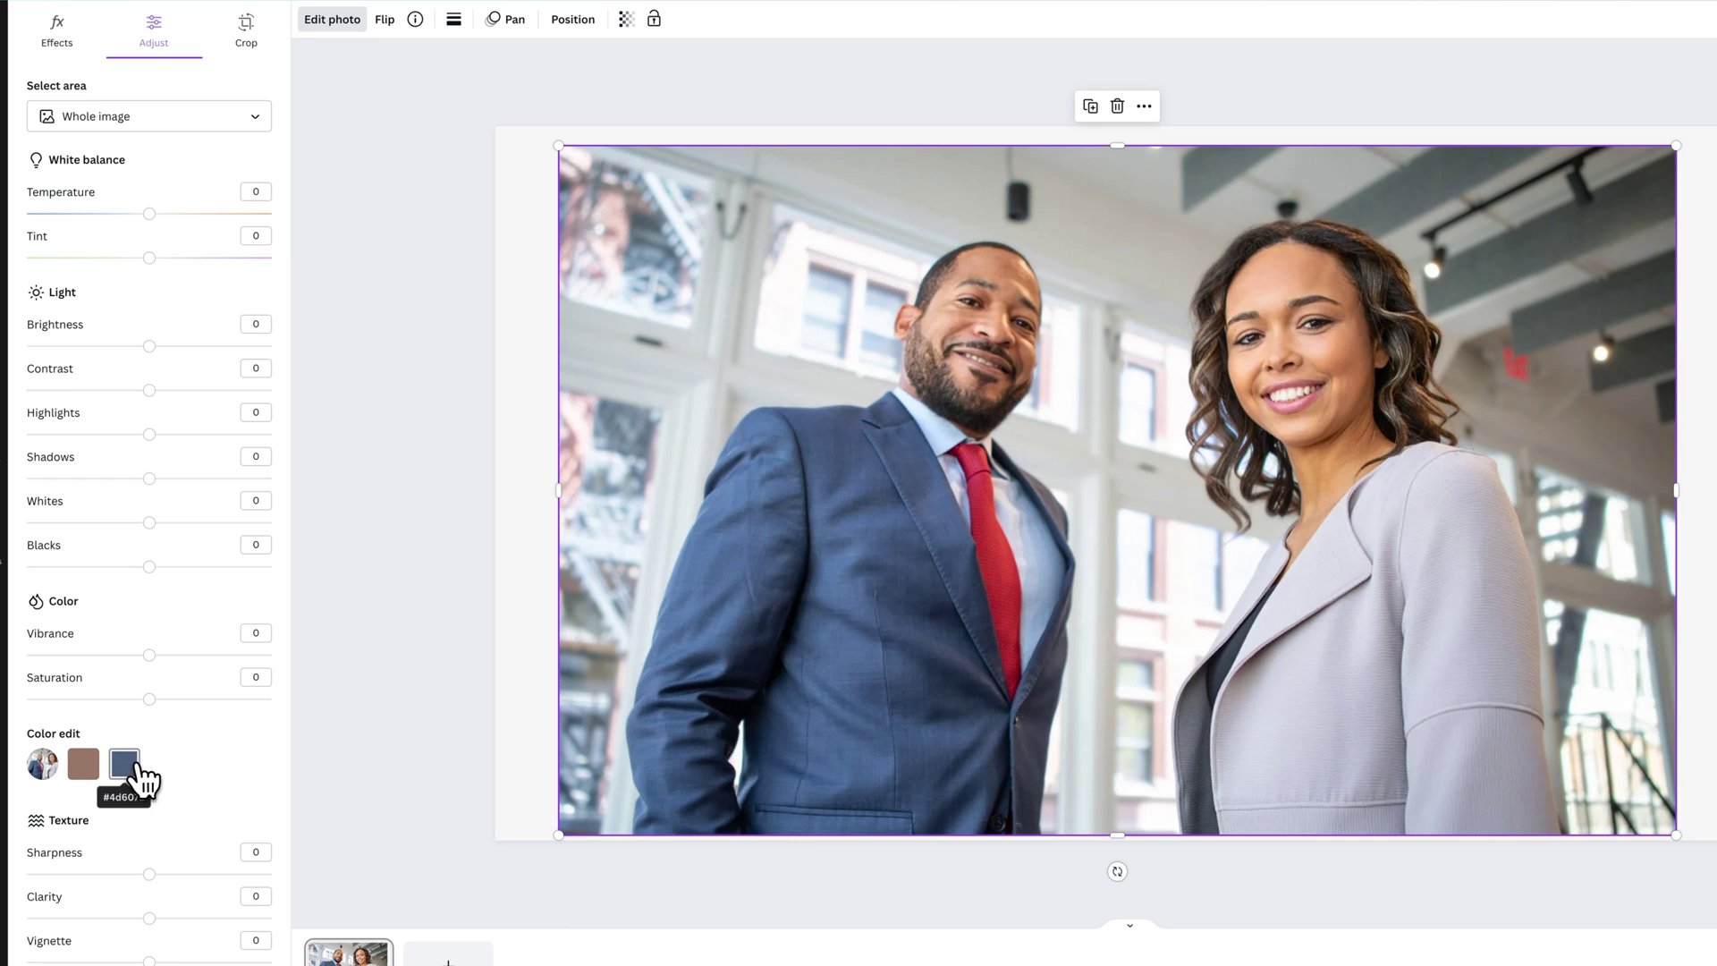
Lower the saturation of the photo's blue suit tones in Color edit
click(125, 766)
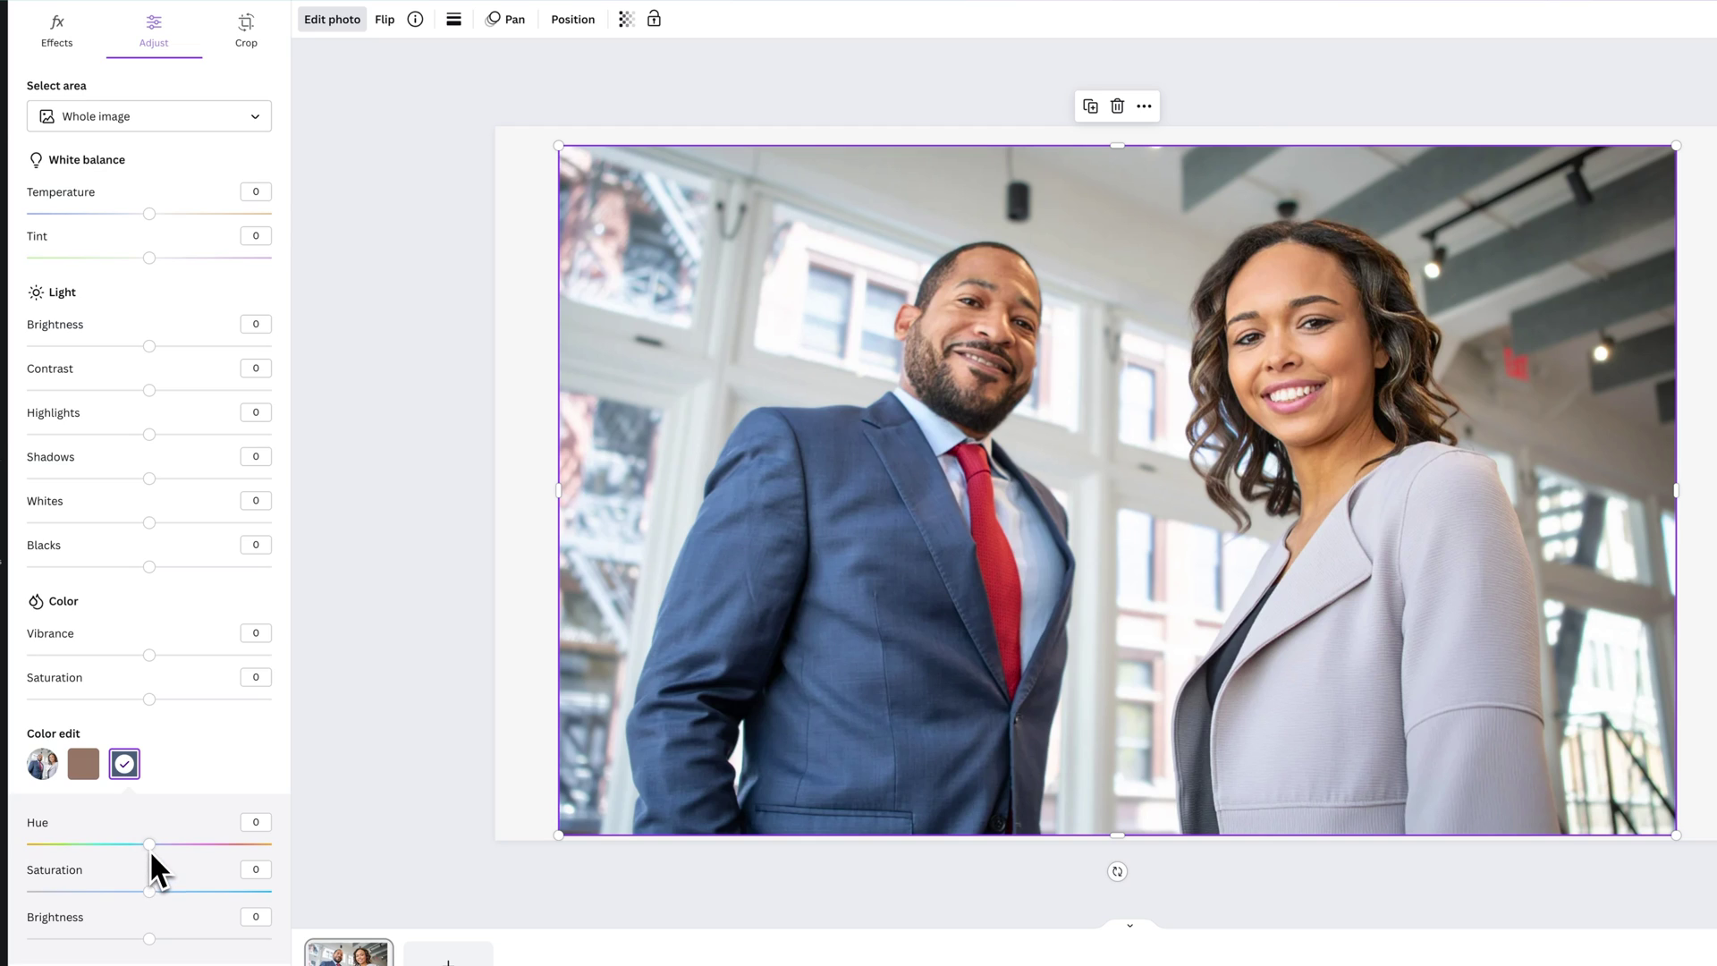
mouse_move(148, 891)
mouse_down()
mouse_move(68, 893)
mouse_move(150, 893)
mouse_up()
click(126, 775)
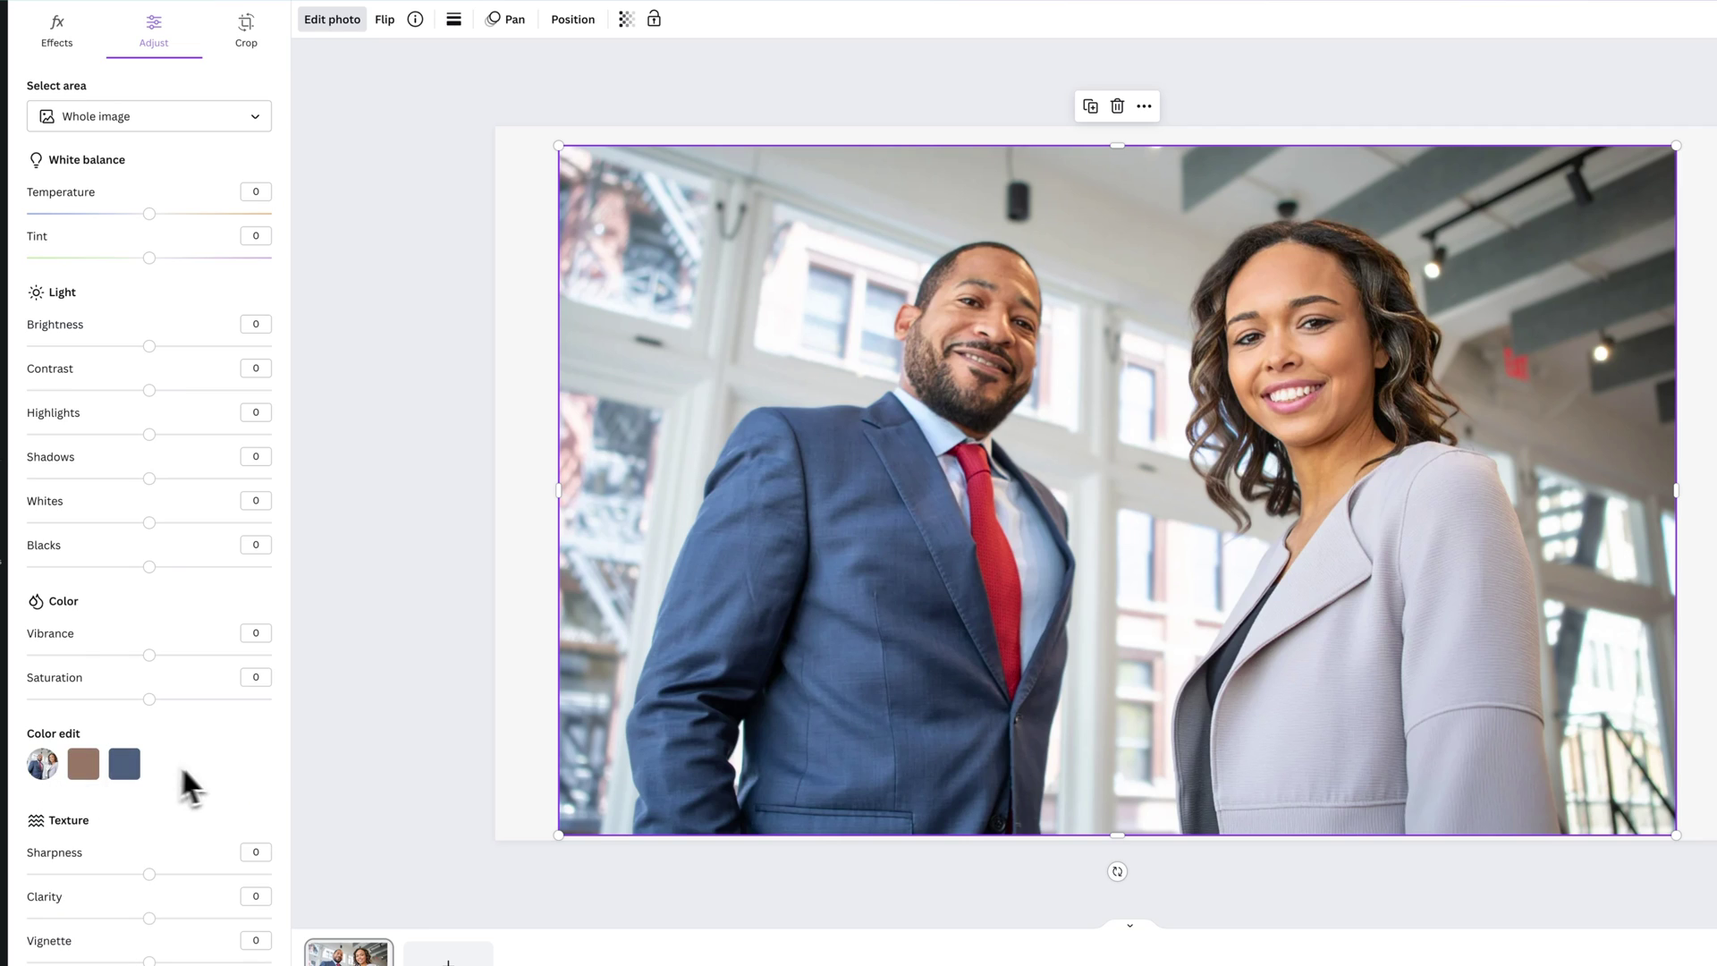
scroll(213, 766, up, 2)
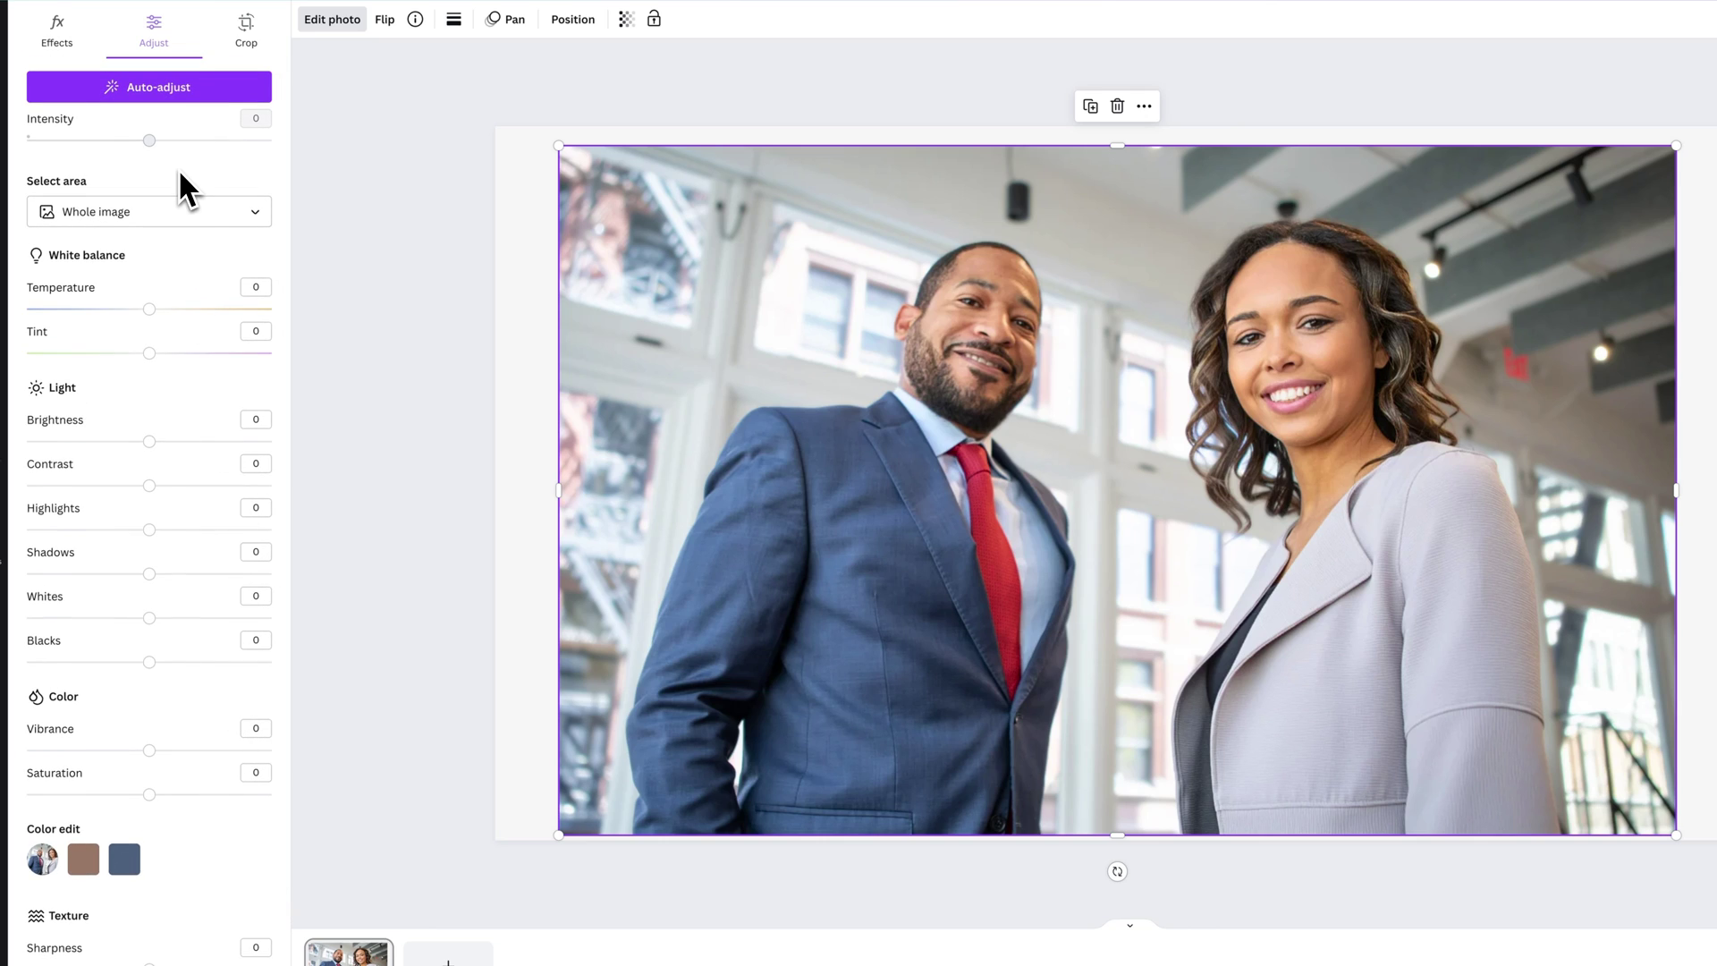
Set whole-image contrast to 18, then deselect the photo to return to the slide
drag(152, 489, 182, 512)
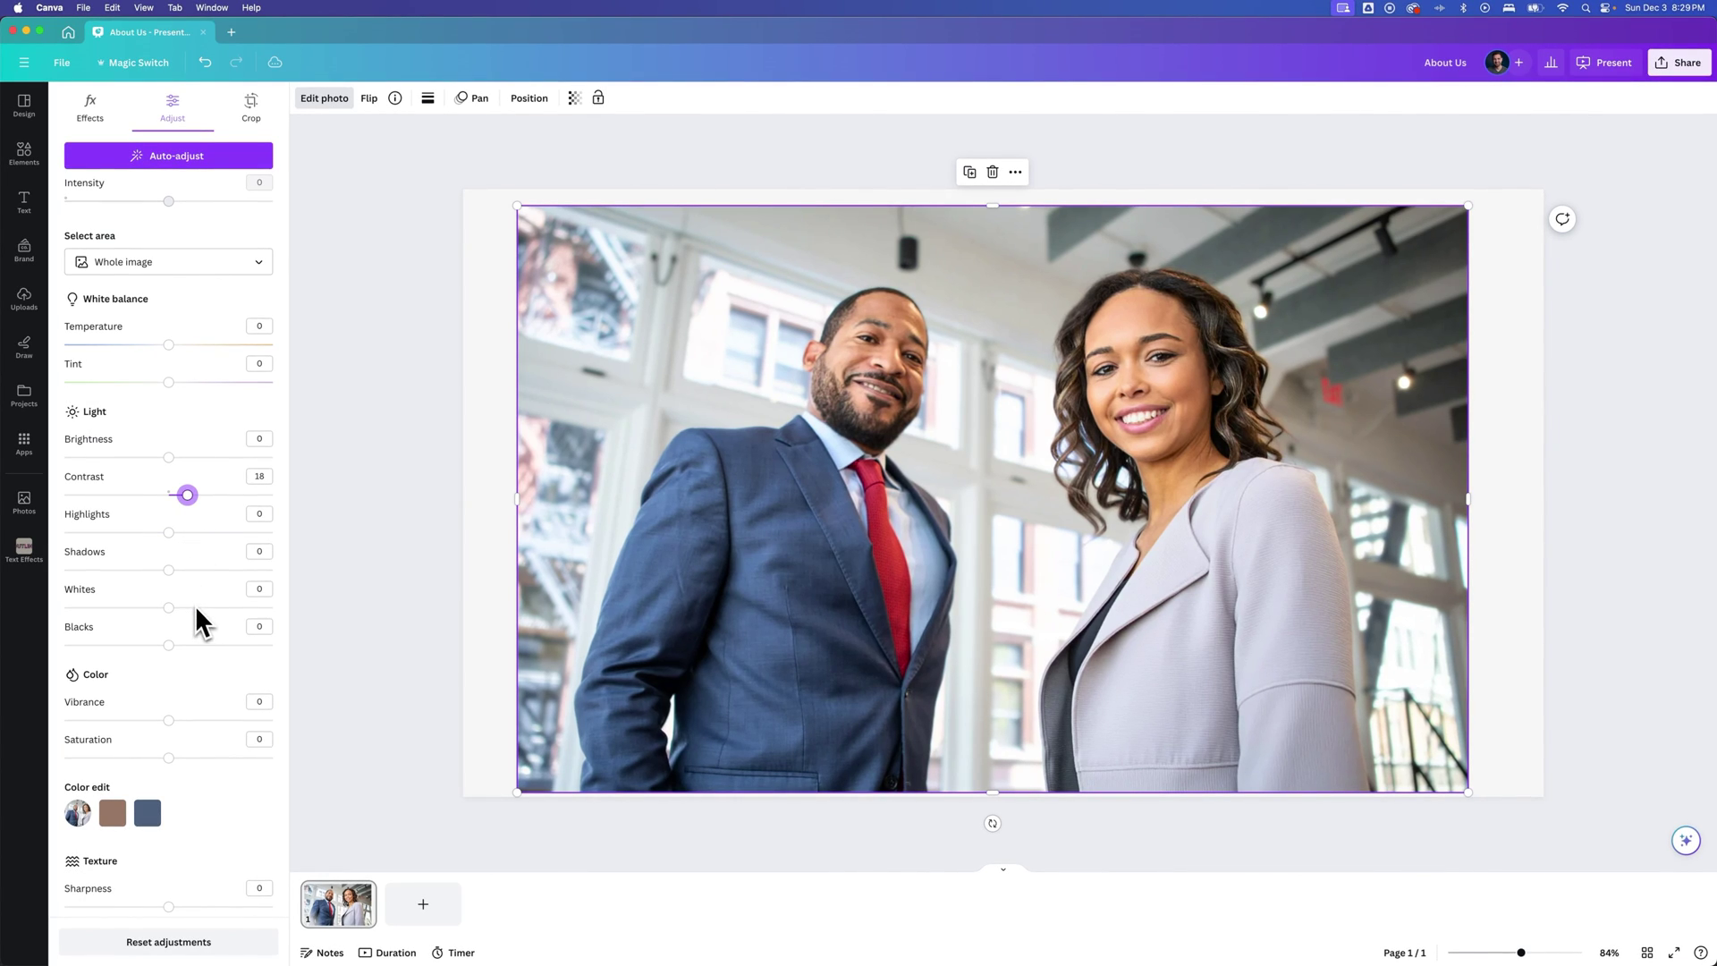
click(483, 535)
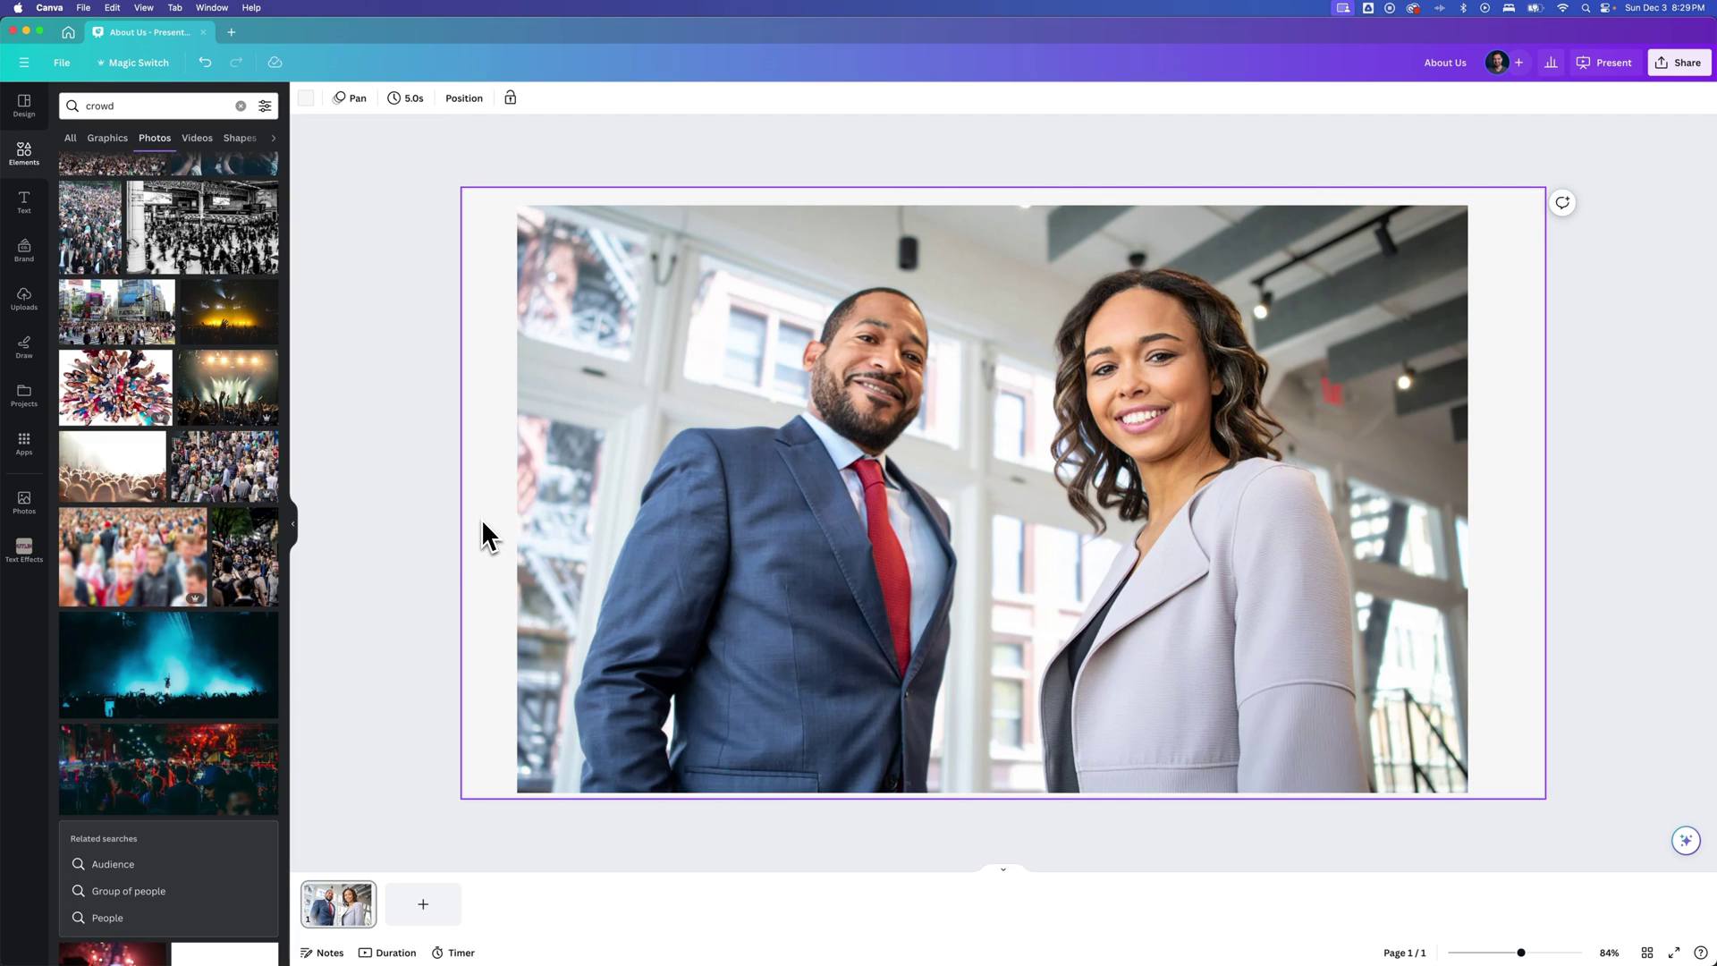